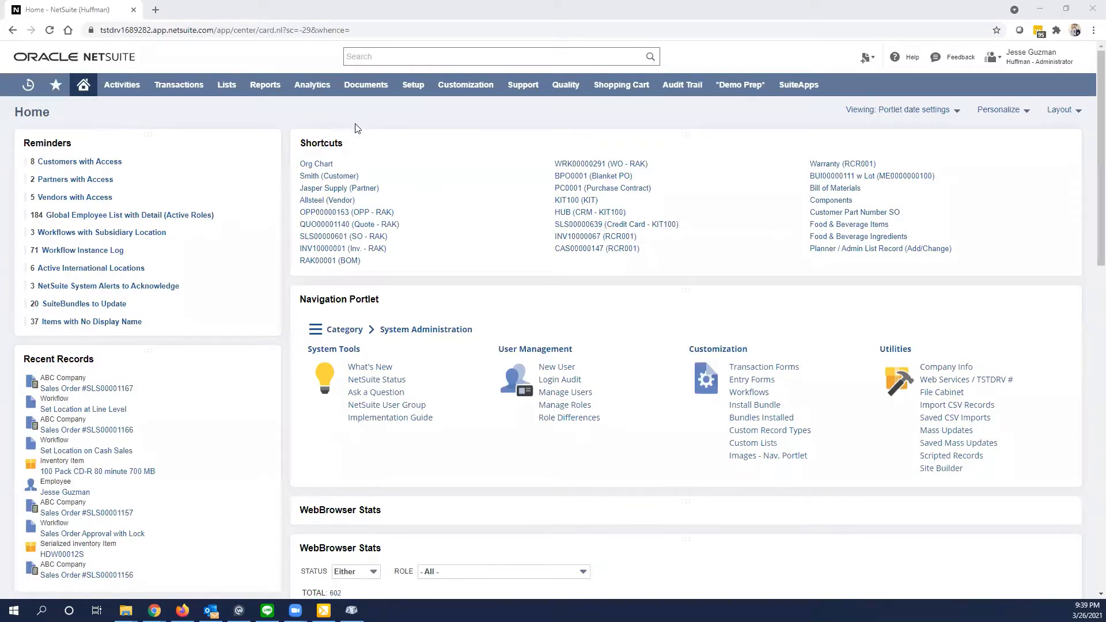
- Start a new workflow named "Set Location at Line Level - Demo" with the ID "_demo_set_location_line"
{"action": "mouse_move", "coordinate": [465, 86]}
{"action": "mouse_move", "coordinate": [461, 201]}
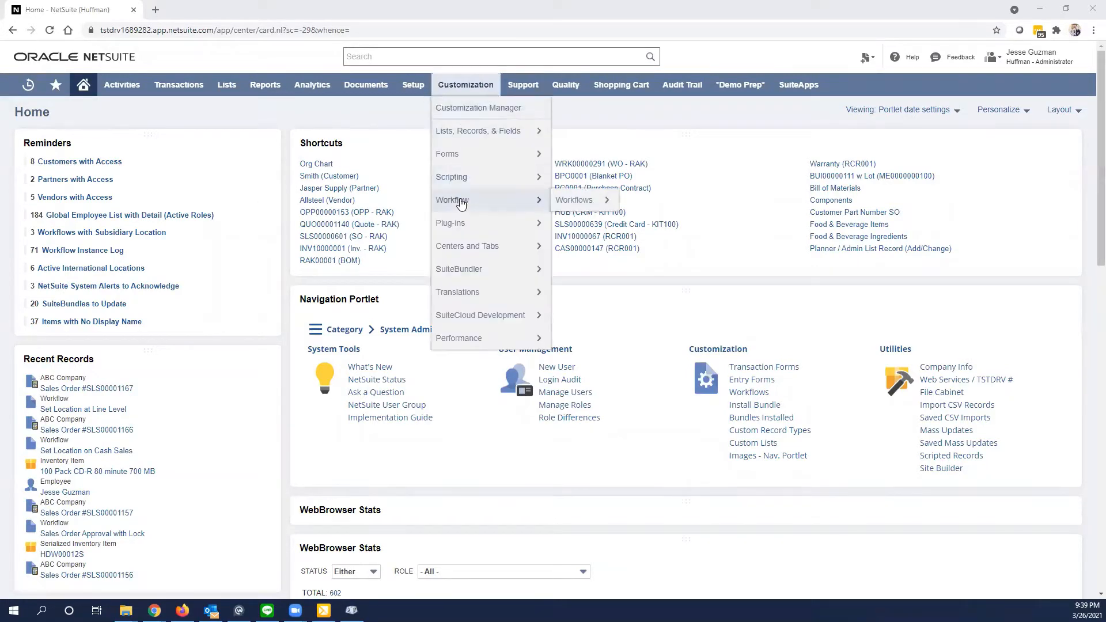
{"action": "mouse_move", "coordinate": [570, 202]}
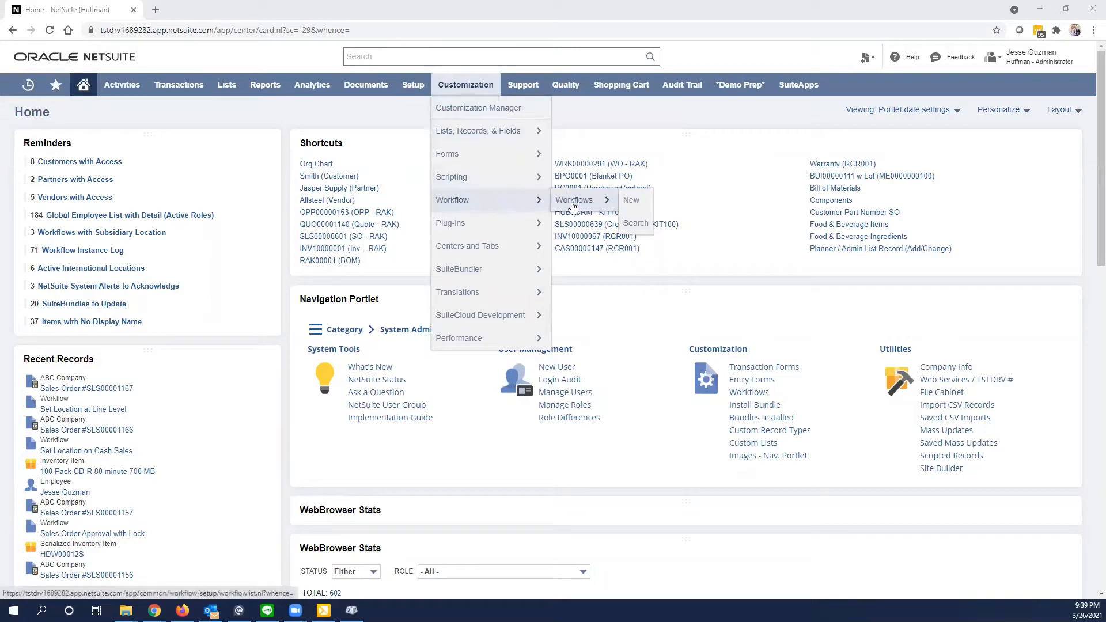
{"action": "left_click", "coordinate": [630, 200]}
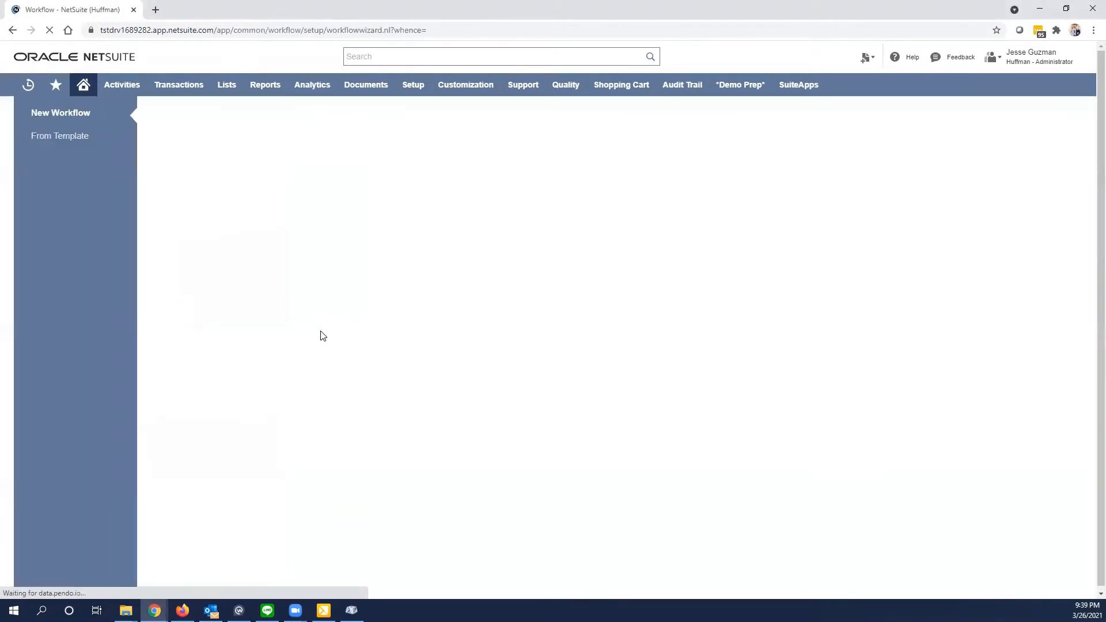
{"action": "left_click", "coordinate": [234, 298]}
{"action": "type", "text": "S"}
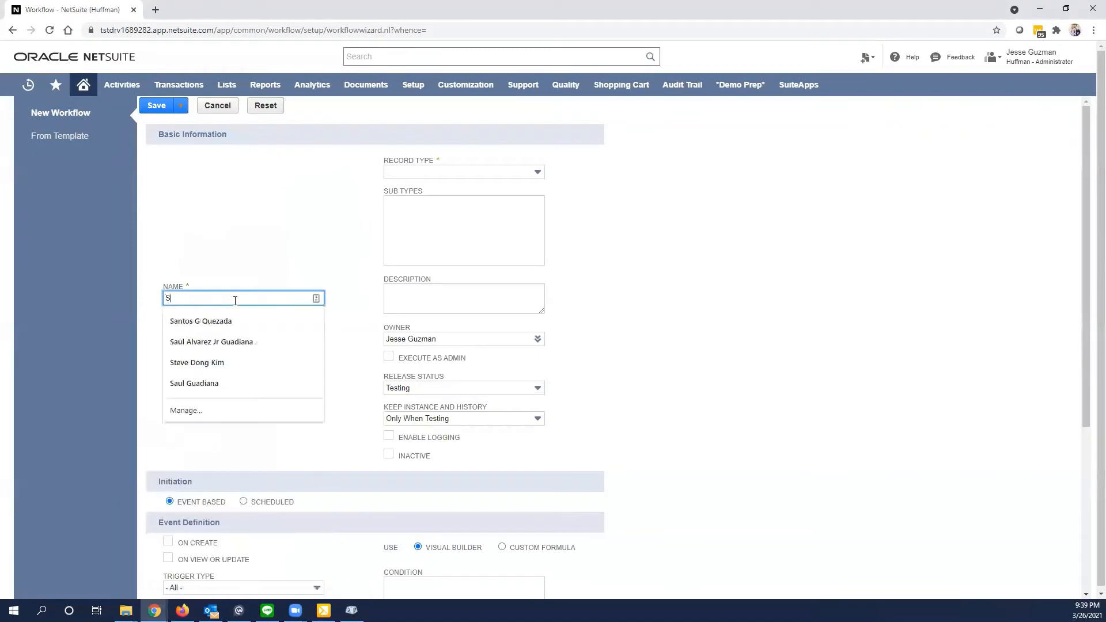
{"action": "type", "text": "et Location at Line Level - Demo"}
{"action": "left_click", "coordinate": [230, 343]}
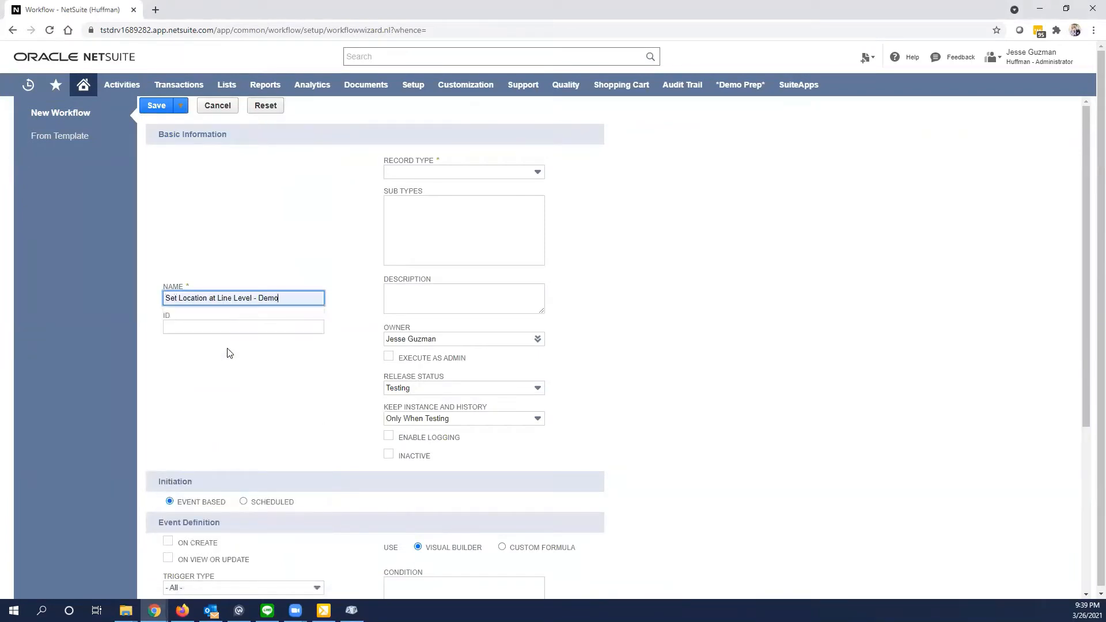
{"action": "left_click", "coordinate": [211, 328]}
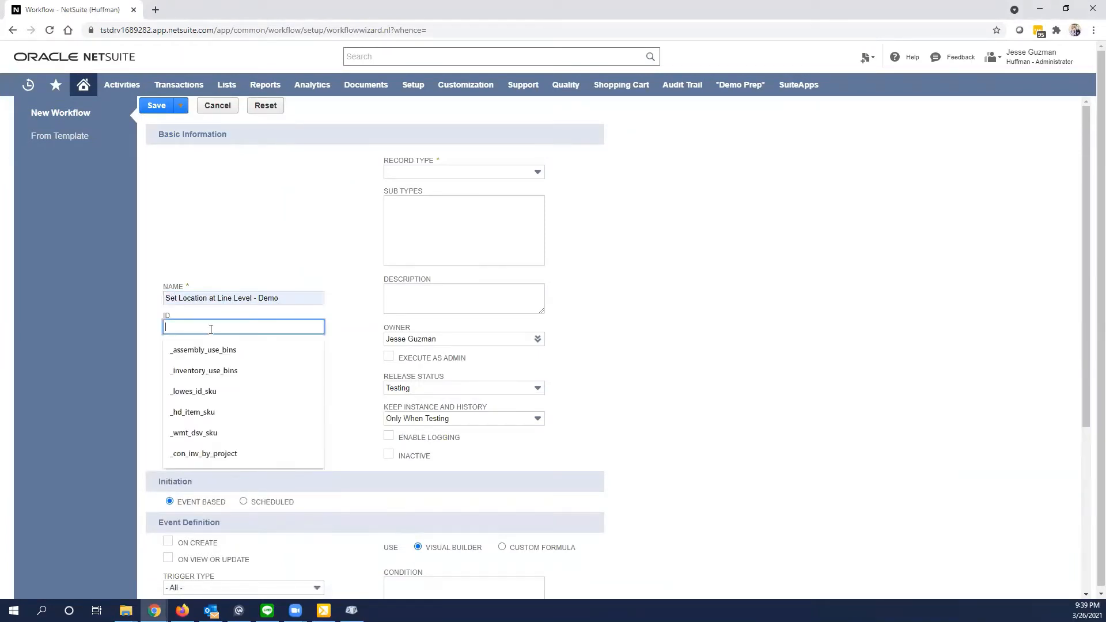
{"action": "type", "text": "_demo"}
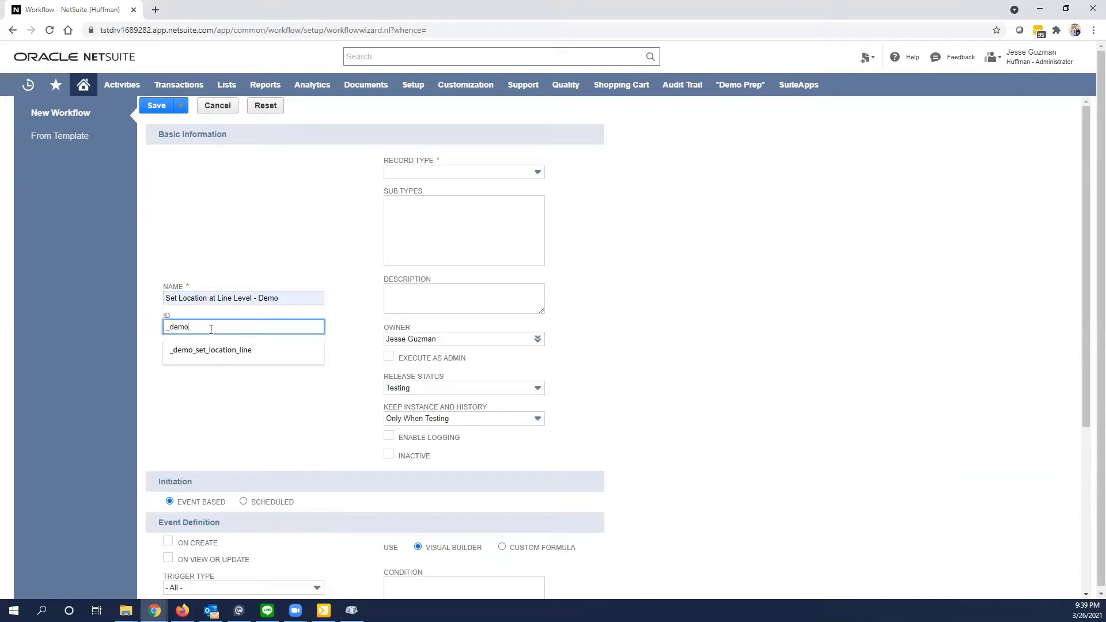
{"action": "left_click", "coordinate": [230, 354]}
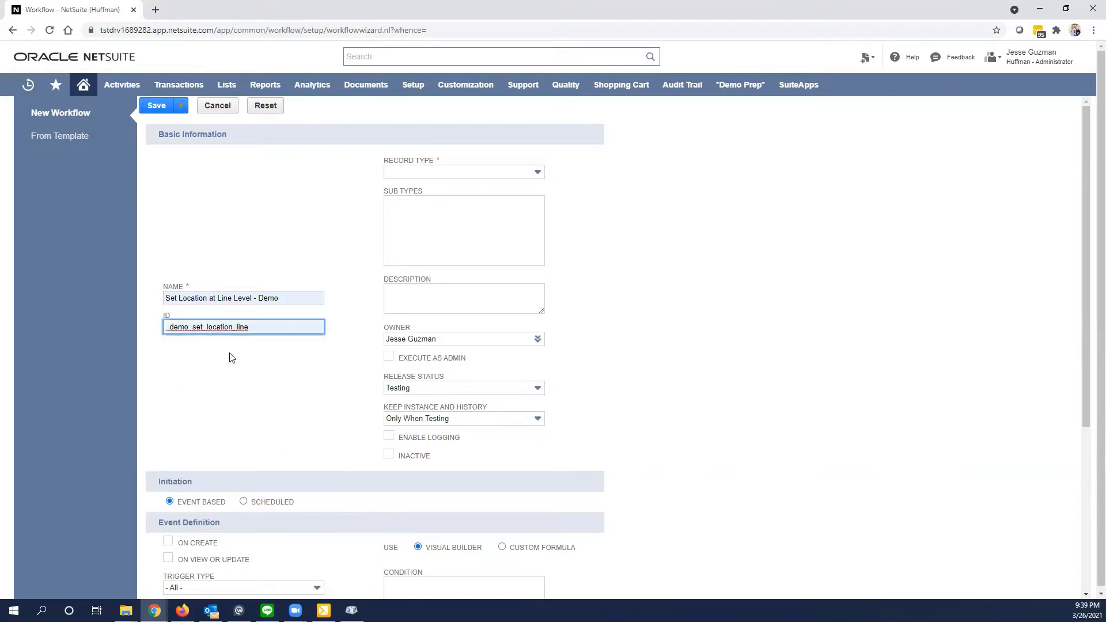
- Set the workflow's record type to Transaction with the Sales Order subtype, and enable logging
{"action": "left_click", "coordinate": [441, 176]}
{"action": "type", "text": "tr"}
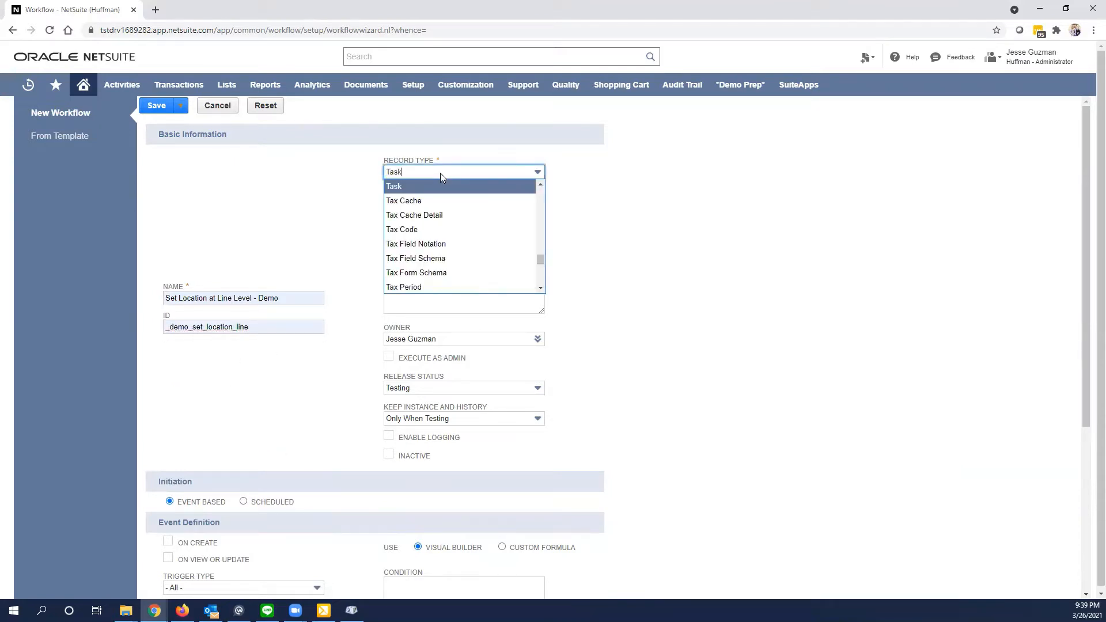
{"action": "left_click", "coordinate": [434, 181]}
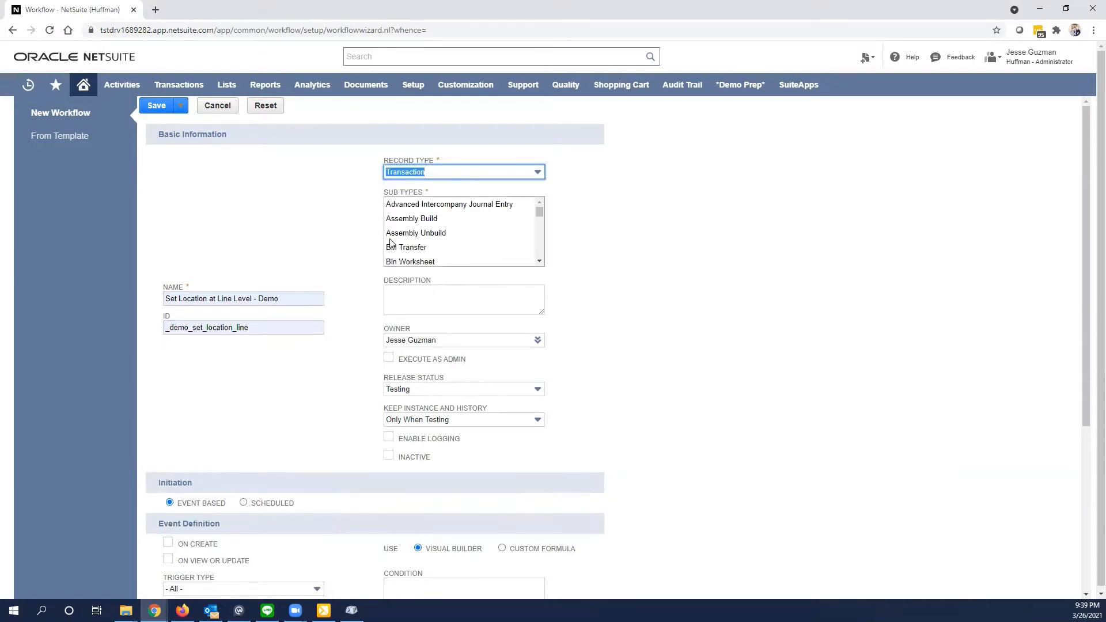
{"action": "scroll", "coordinate": [475, 217], "scroll_direction": "down", "scroll_amount": 5}
{"action": "scroll", "coordinate": [475, 218], "scroll_direction": "down", "scroll_amount": 10}
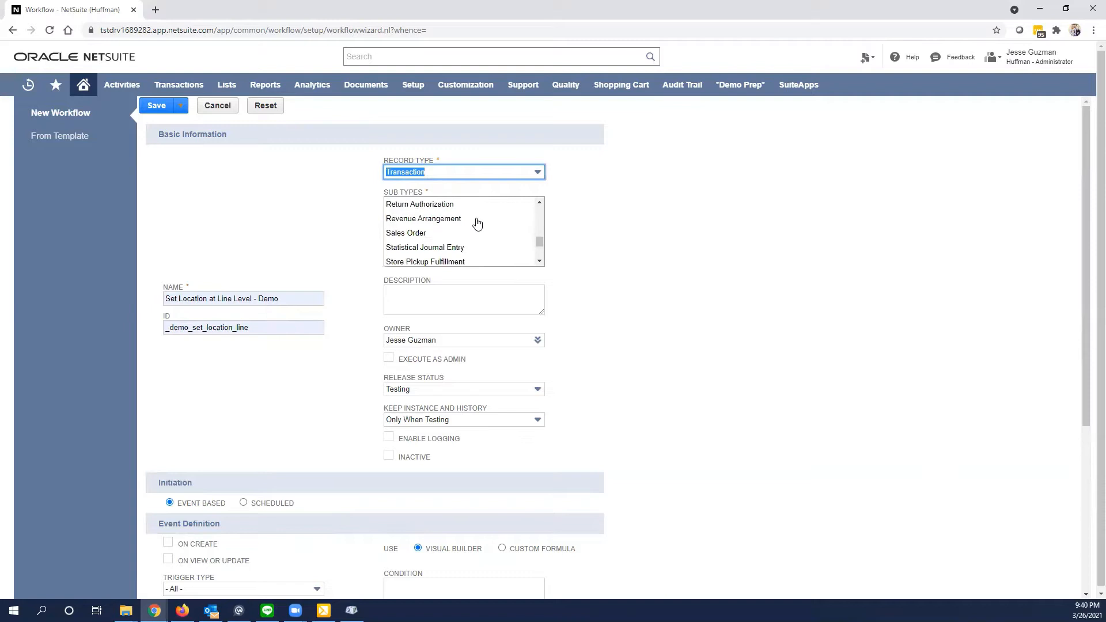
{"action": "left_click", "coordinate": [418, 233]}
{"action": "left_click", "coordinate": [389, 437]}
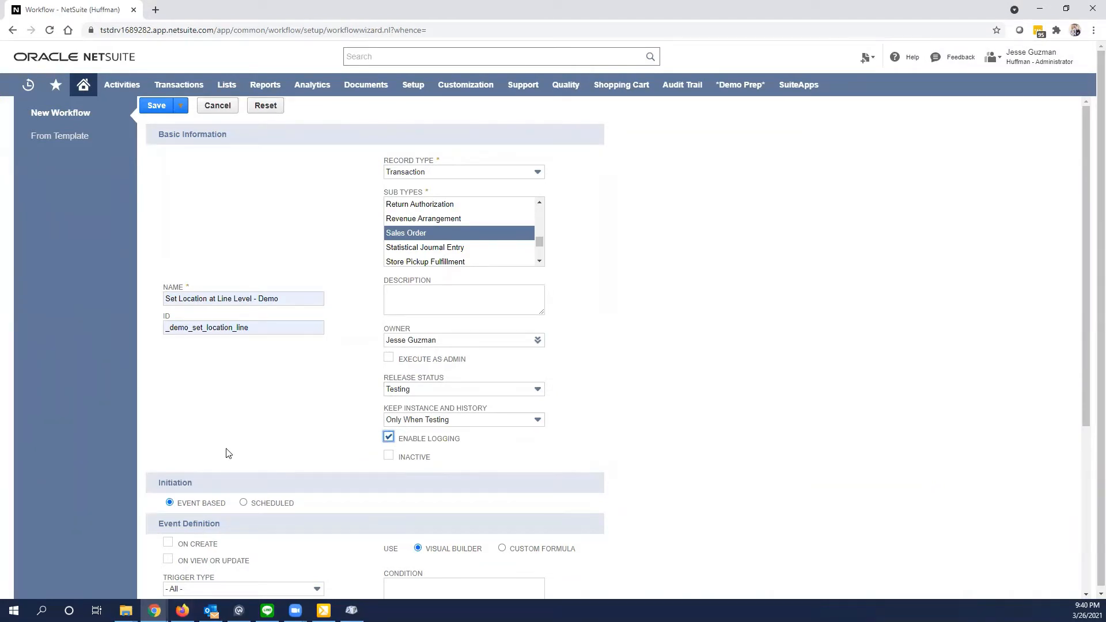
- Make the event-based workflow initiate both on create and on view or update
{"action": "scroll", "coordinate": [227, 453], "scroll_direction": "down", "scroll_amount": 3}
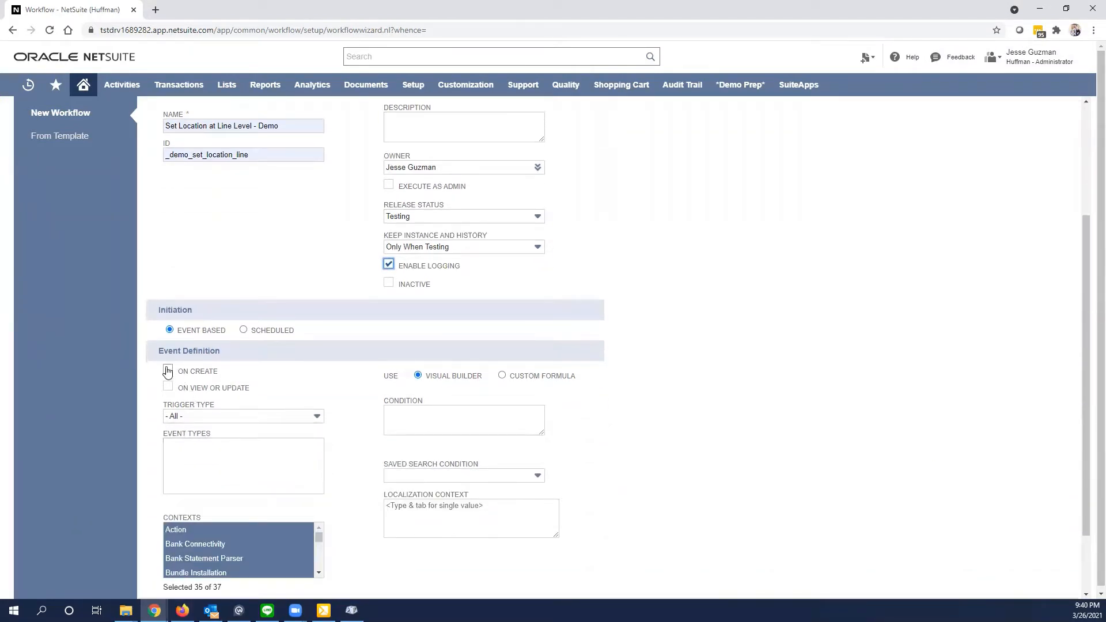
{"action": "left_click", "coordinate": [168, 370]}
{"action": "left_click", "coordinate": [168, 387]}
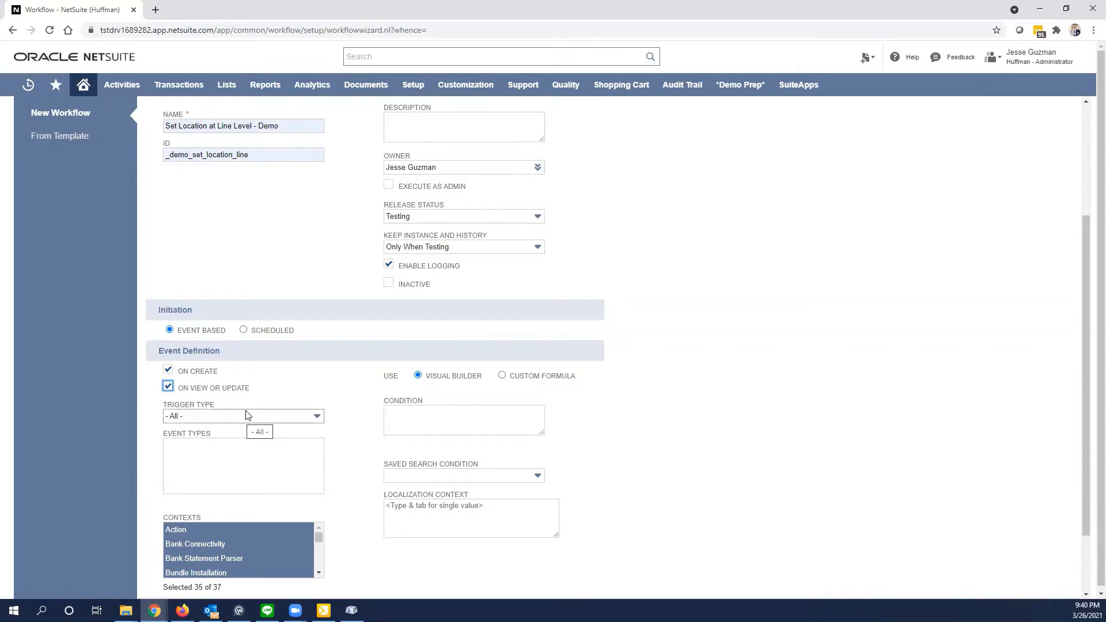
- Restrict the workflow's contexts to User Interface only and save the workflow
{"action": "scroll", "coordinate": [245, 415], "scroll_direction": "down", "scroll_amount": 1}
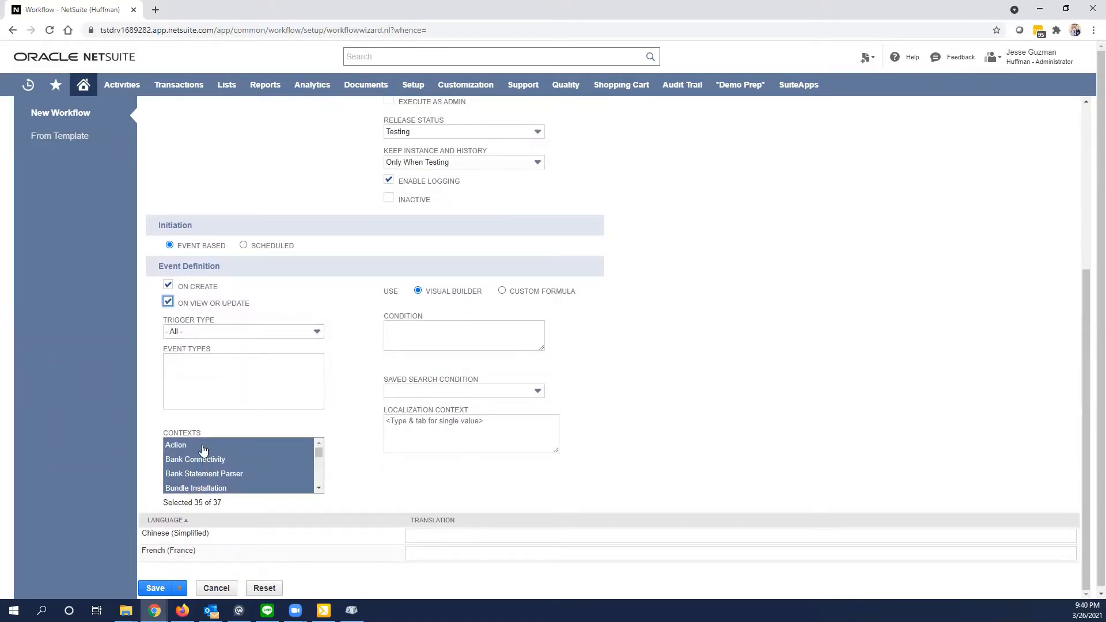
{"action": "scroll", "coordinate": [203, 446], "scroll_direction": "down", "scroll_amount": 8}
{"action": "scroll", "coordinate": [207, 478], "scroll_direction": "up", "scroll_amount": 3}
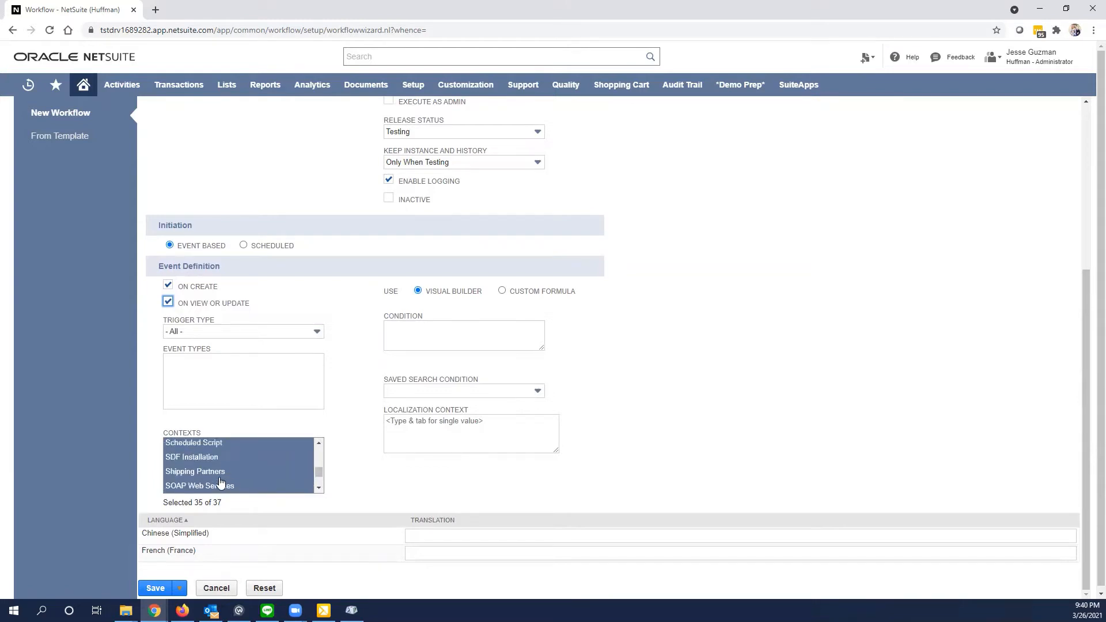
{"action": "scroll", "coordinate": [206, 487], "scroll_direction": "down", "scroll_amount": 1}
{"action": "left_click", "coordinate": [207, 487]}
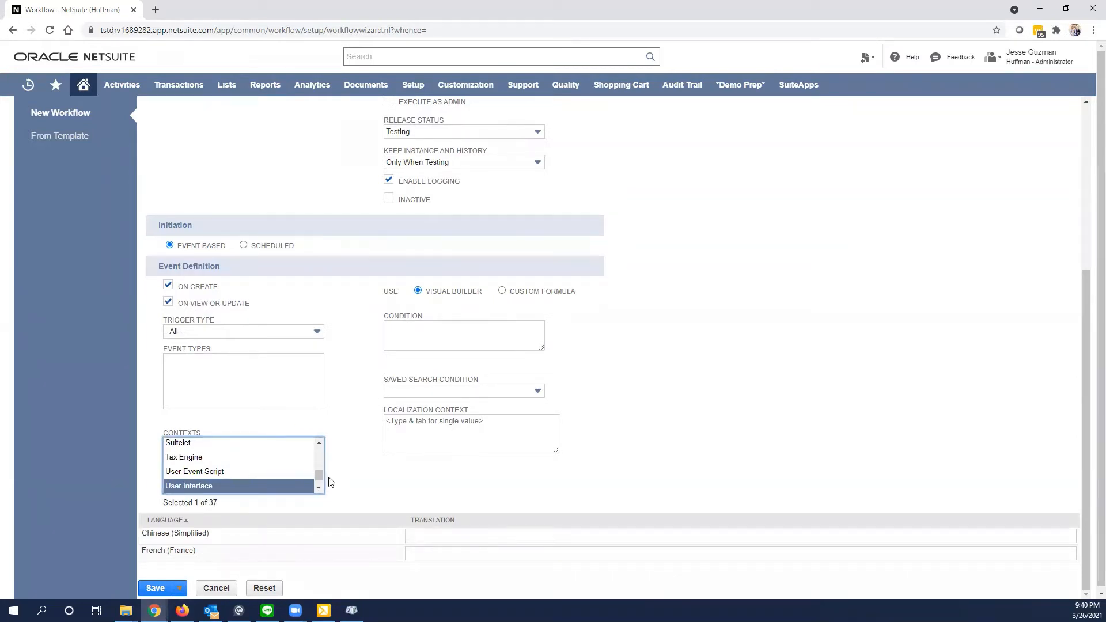
{"action": "left_click_drag", "start_coordinate": [317, 474], "coordinate": [315, 452]}
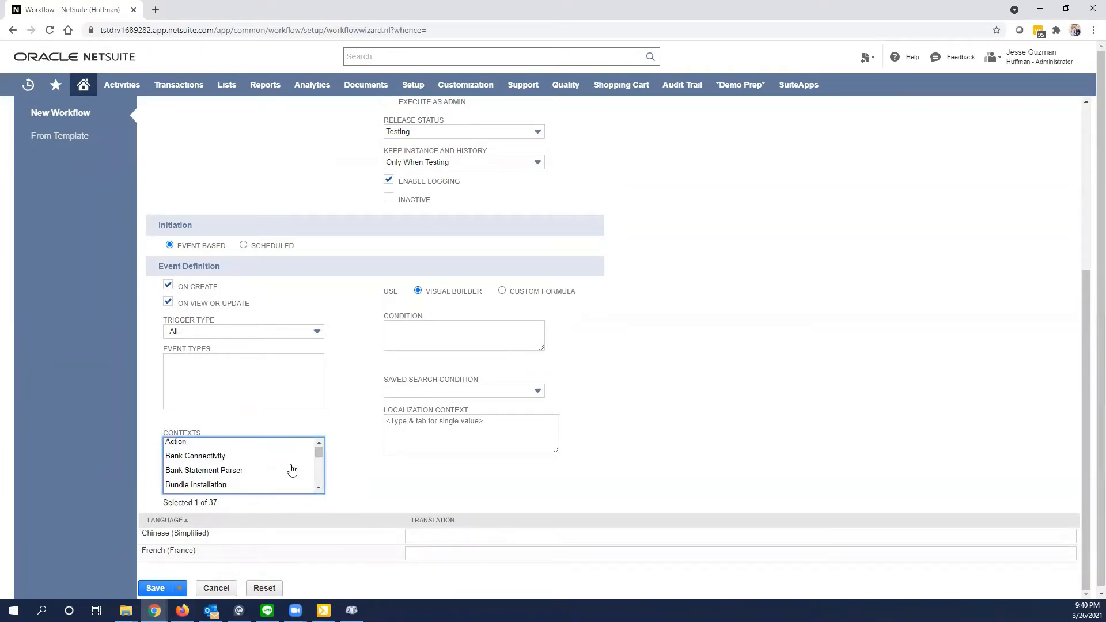
{"action": "scroll", "coordinate": [292, 469], "scroll_direction": "down", "scroll_amount": 1}
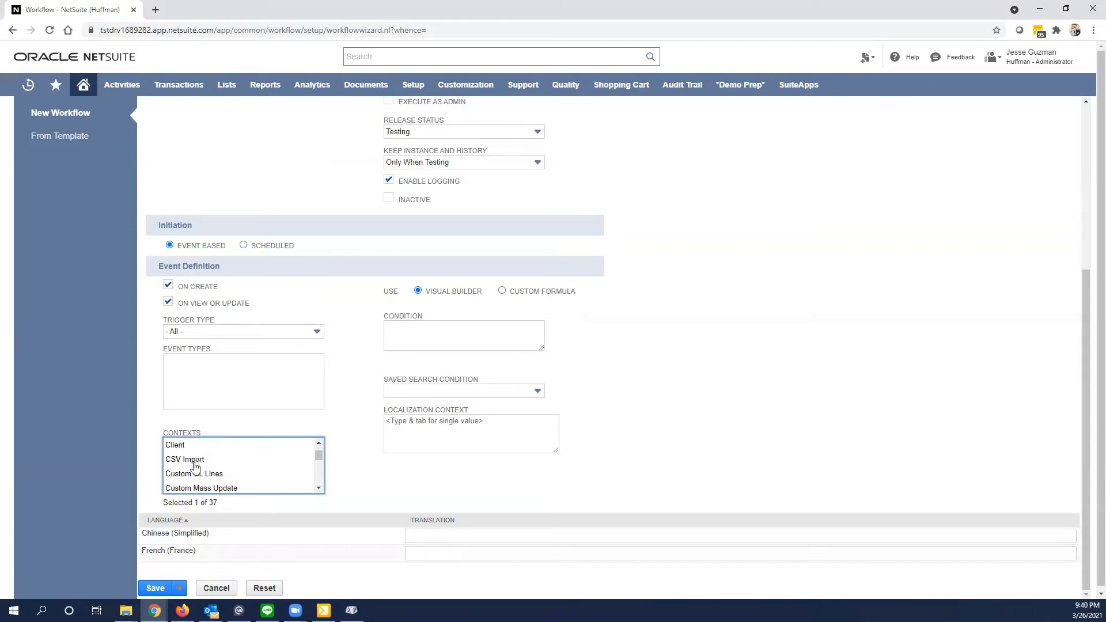
{"action": "scroll", "coordinate": [196, 464], "scroll_direction": "down", "scroll_amount": 5}
{"action": "scroll", "coordinate": [386, 484], "scroll_direction": "down", "scroll_amount": 1}
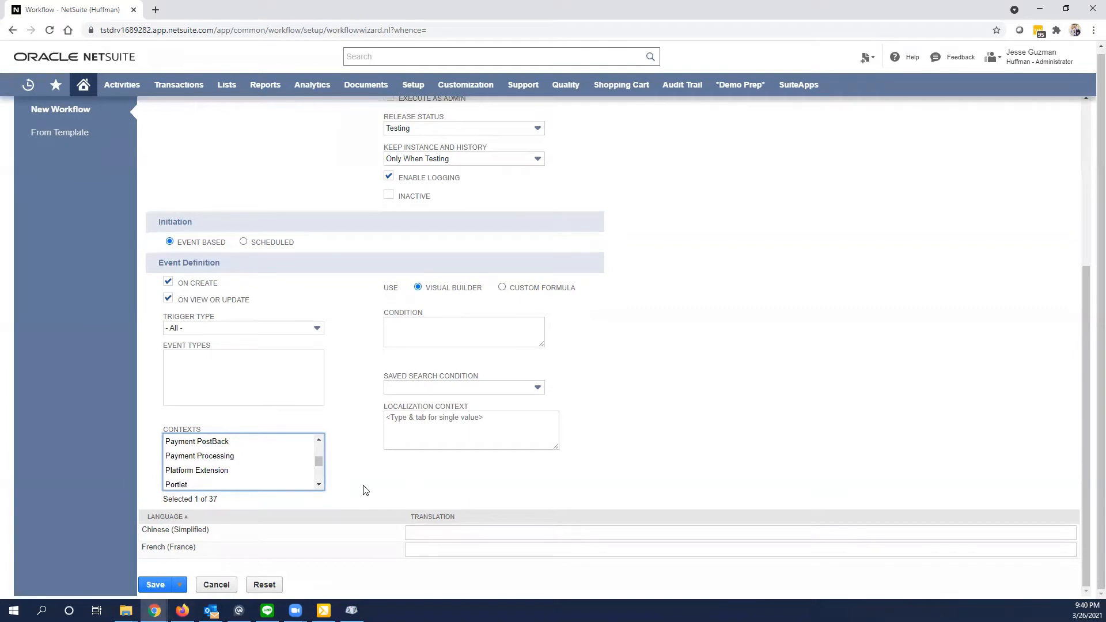
{"action": "left_click", "coordinate": [154, 585]}
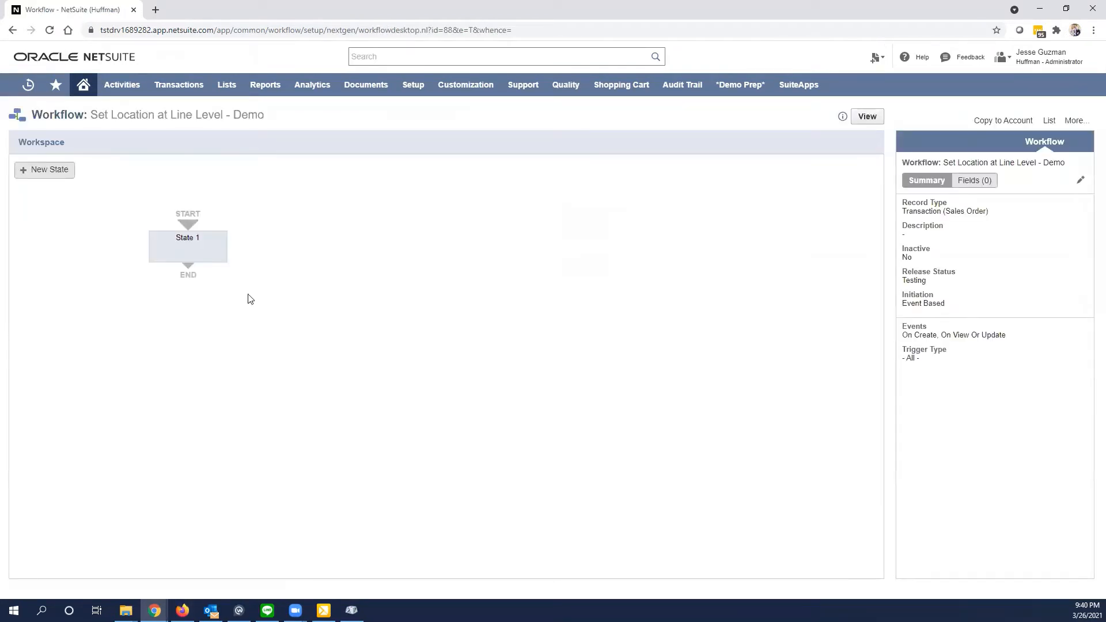
- Edit State 1 to start a new sublist action group, with its trigger set to After Record Submit
{"action": "left_click", "coordinate": [207, 246]}
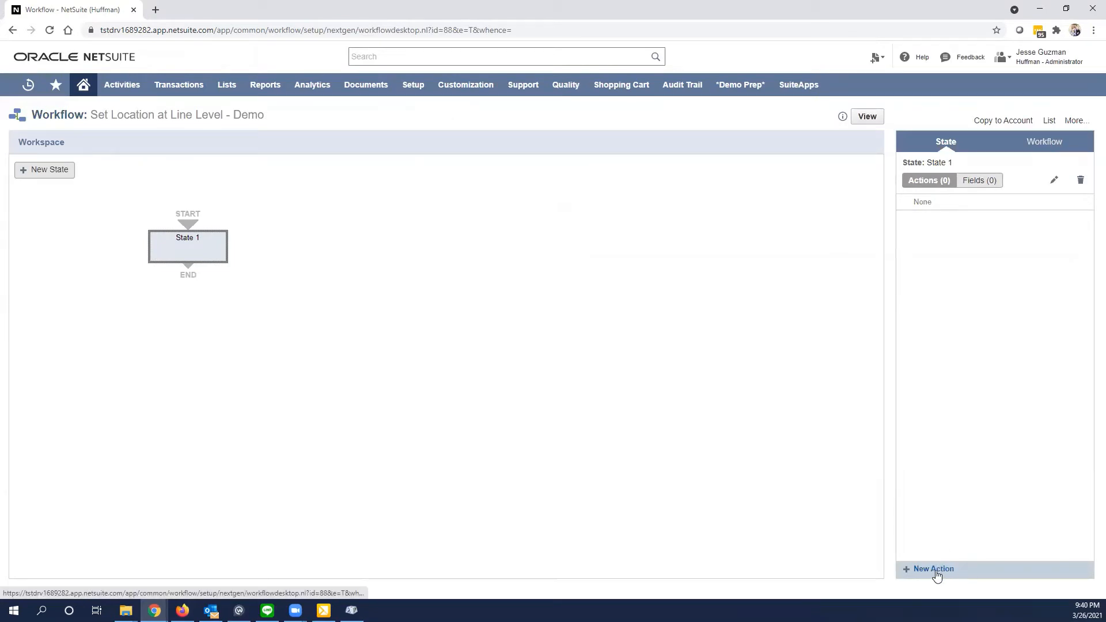
{"action": "left_click", "coordinate": [1053, 181]}
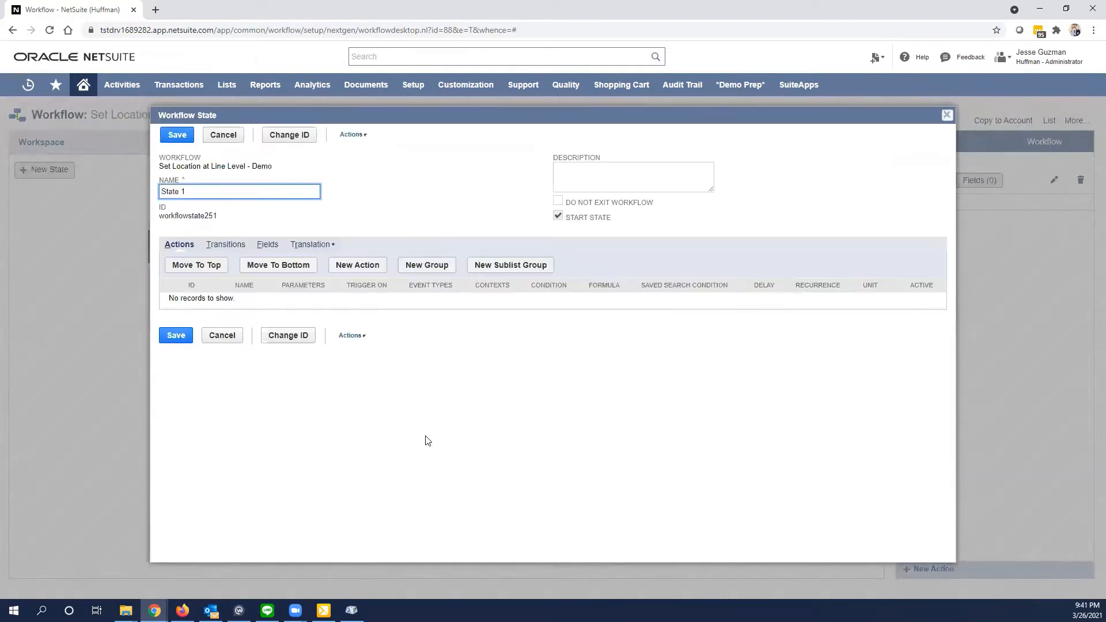
{"action": "left_click", "coordinate": [512, 266]}
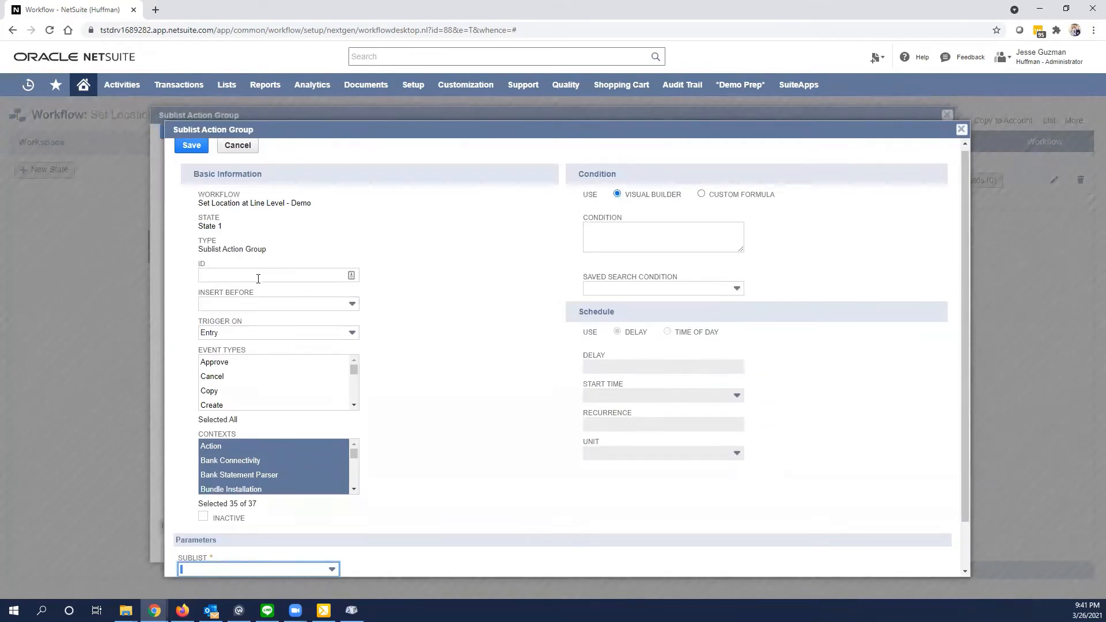
{"action": "left_click", "coordinate": [266, 334]}
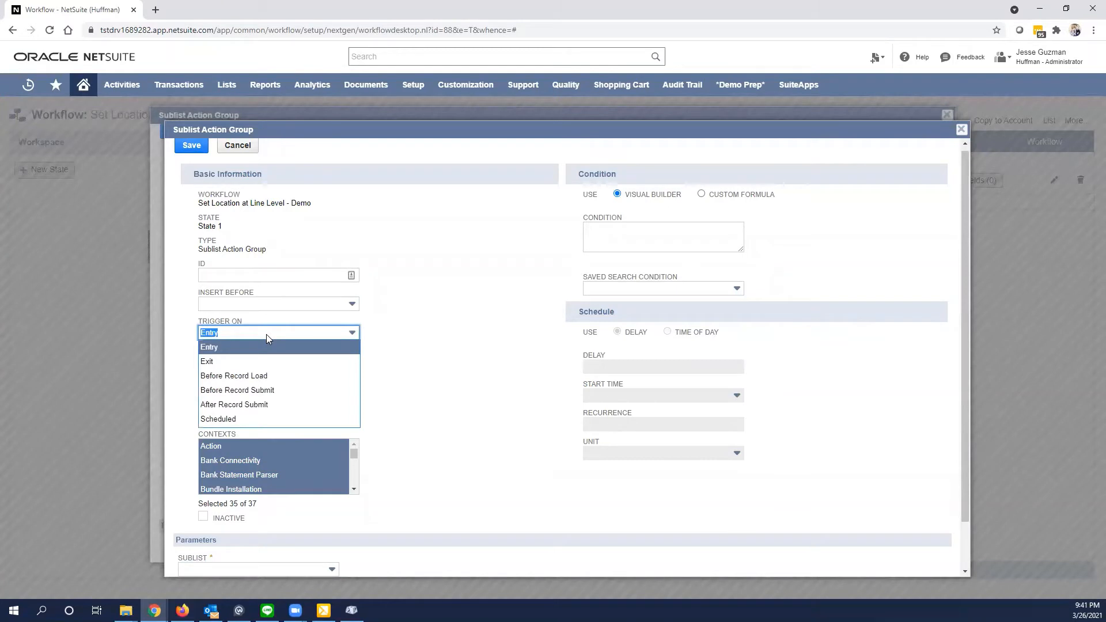
{"action": "left_click", "coordinate": [265, 405]}
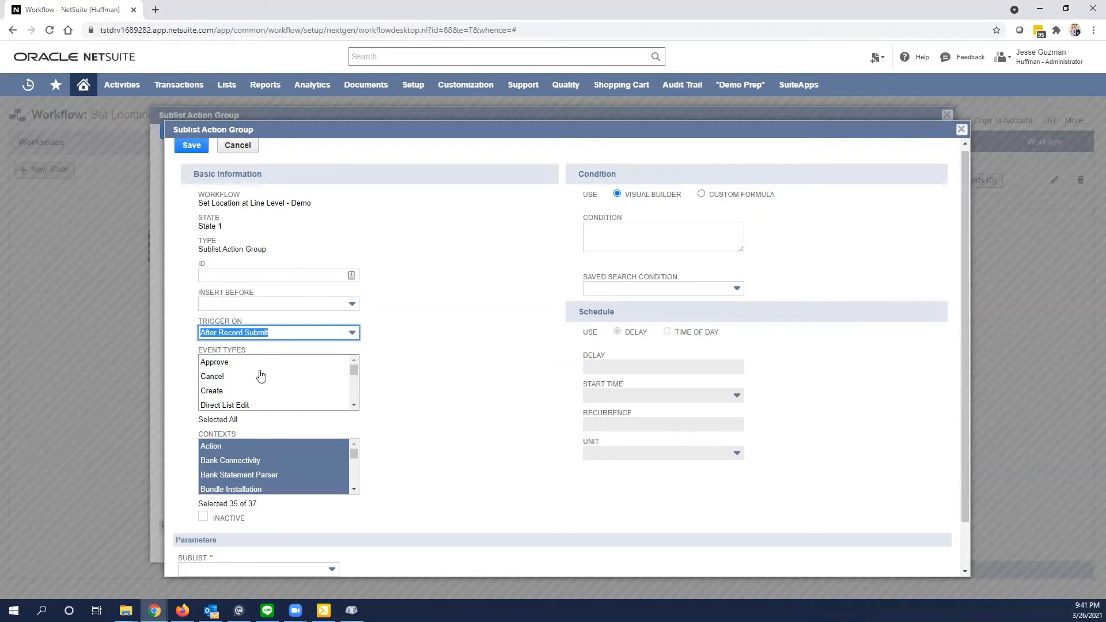
{"action": "scroll", "coordinate": [261, 375], "scroll_direction": "down", "scroll_amount": 1}
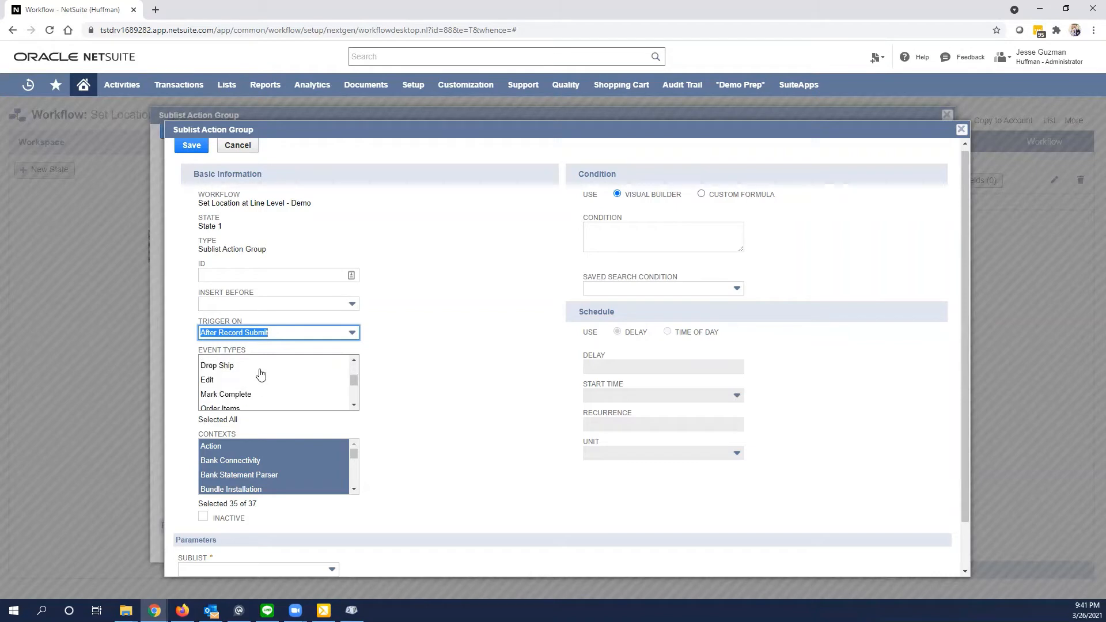
{"action": "scroll", "coordinate": [259, 376], "scroll_direction": "up", "scroll_amount": 1}
{"action": "scroll", "coordinate": [233, 371], "scroll_direction": "down", "scroll_amount": 1}
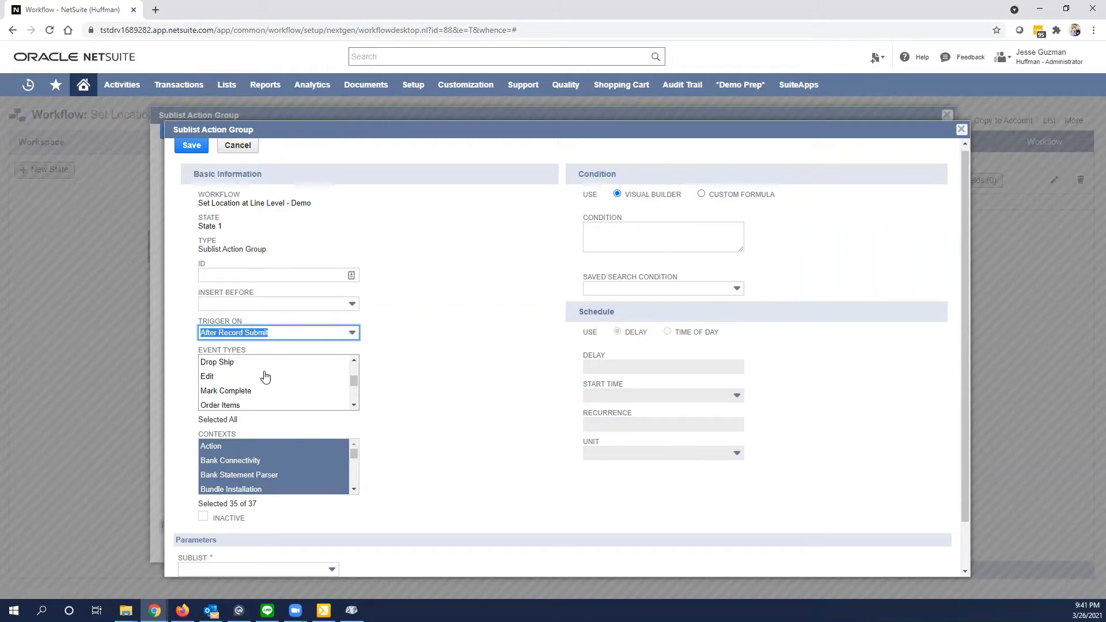
{"action": "scroll", "coordinate": [258, 383], "scroll_direction": "up", "scroll_amount": 2}
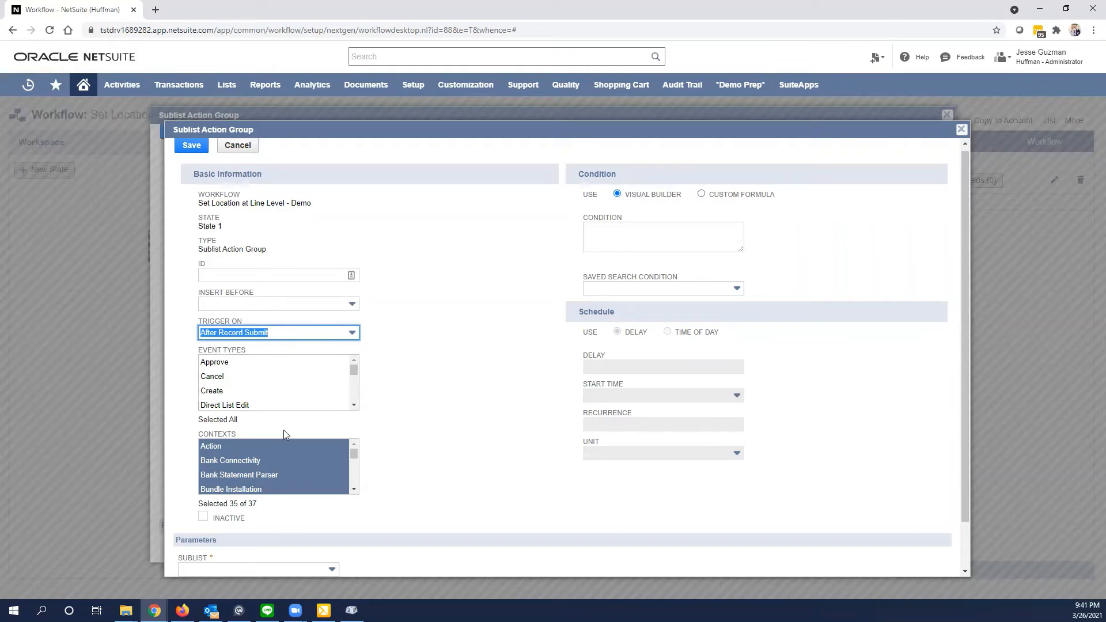
- Restrict the sublist action group's contexts to User Interface only
{"action": "scroll", "coordinate": [282, 459], "scroll_direction": "down", "scroll_amount": 8}
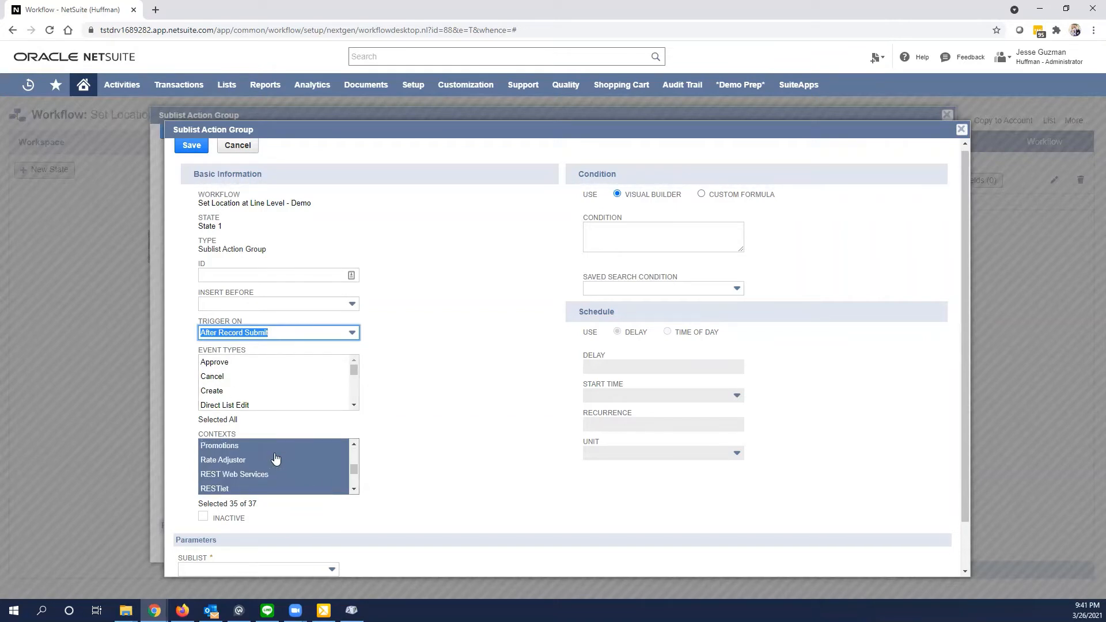
{"action": "scroll", "coordinate": [275, 458], "scroll_direction": "down", "scroll_amount": 5}
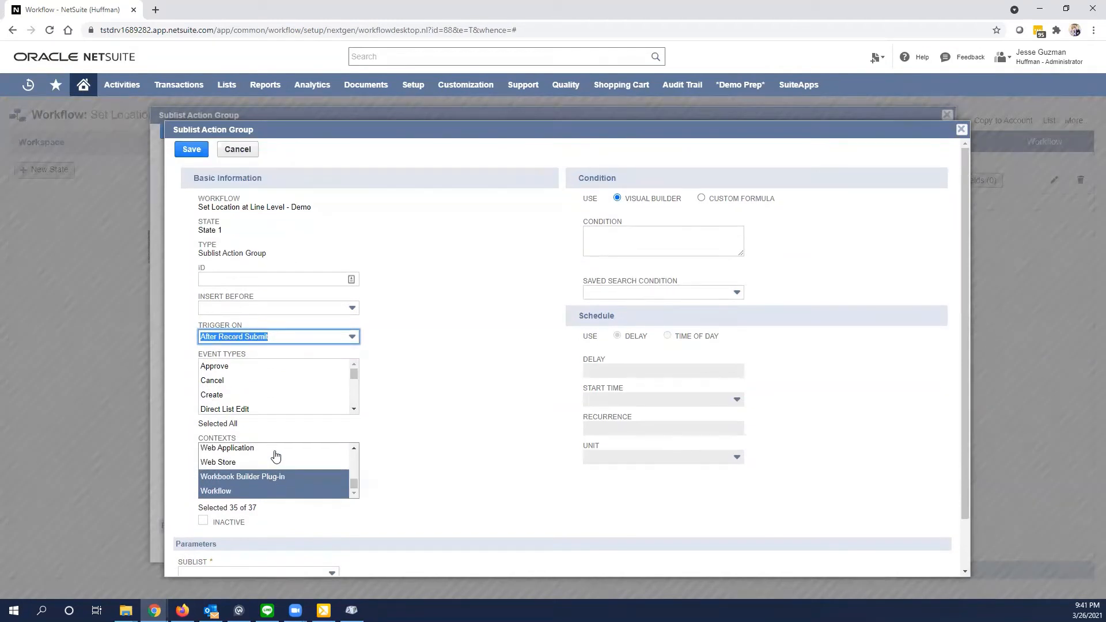
{"action": "scroll", "coordinate": [271, 456], "scroll_direction": "up", "scroll_amount": 1}
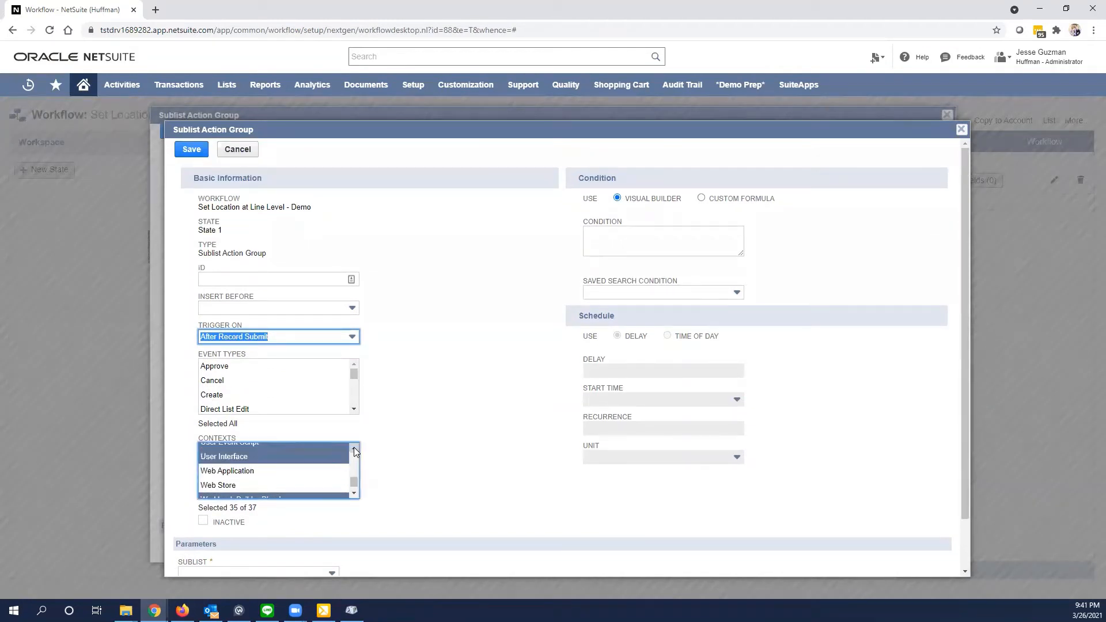
{"action": "left_click", "coordinate": [230, 458]}
{"action": "scroll", "coordinate": [282, 468], "scroll_direction": "up", "scroll_amount": 1}
{"action": "scroll", "coordinate": [288, 466], "scroll_direction": "down", "scroll_amount": 1}
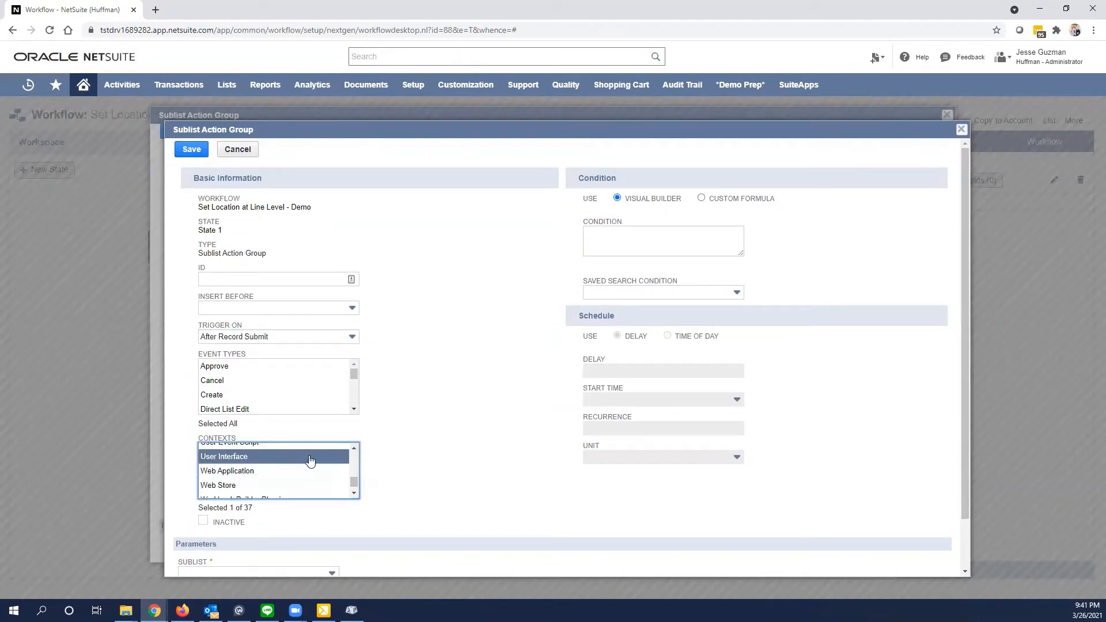
{"action": "scroll", "coordinate": [252, 464], "scroll_direction": "up", "scroll_amount": 1}
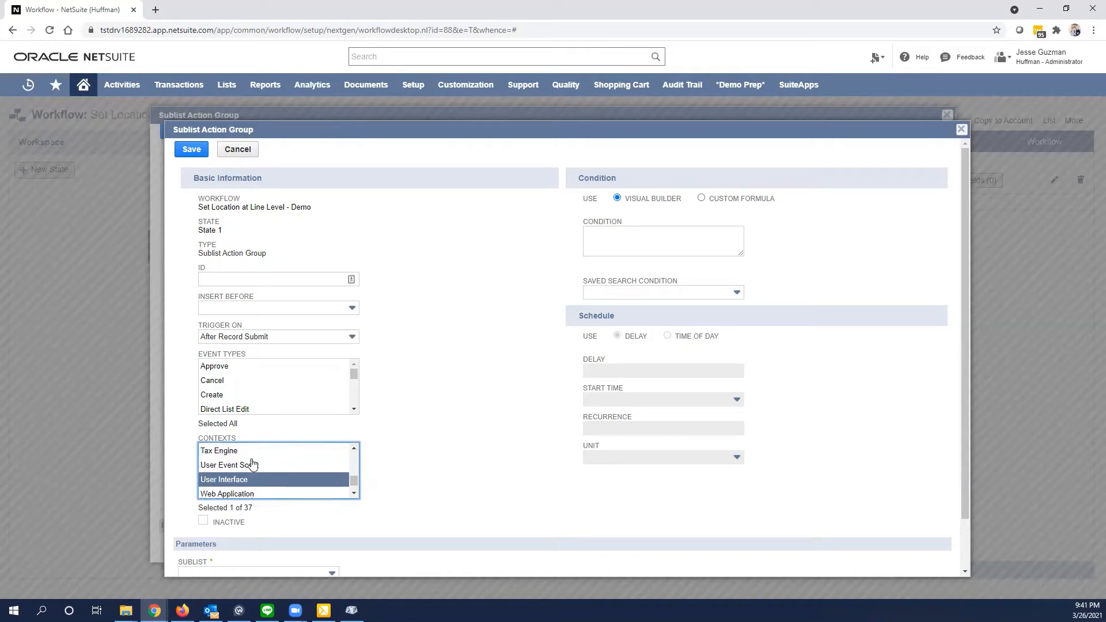
{"action": "left_click", "coordinate": [436, 429]}
{"action": "scroll", "coordinate": [440, 418], "scroll_direction": "down", "scroll_amount": 1}
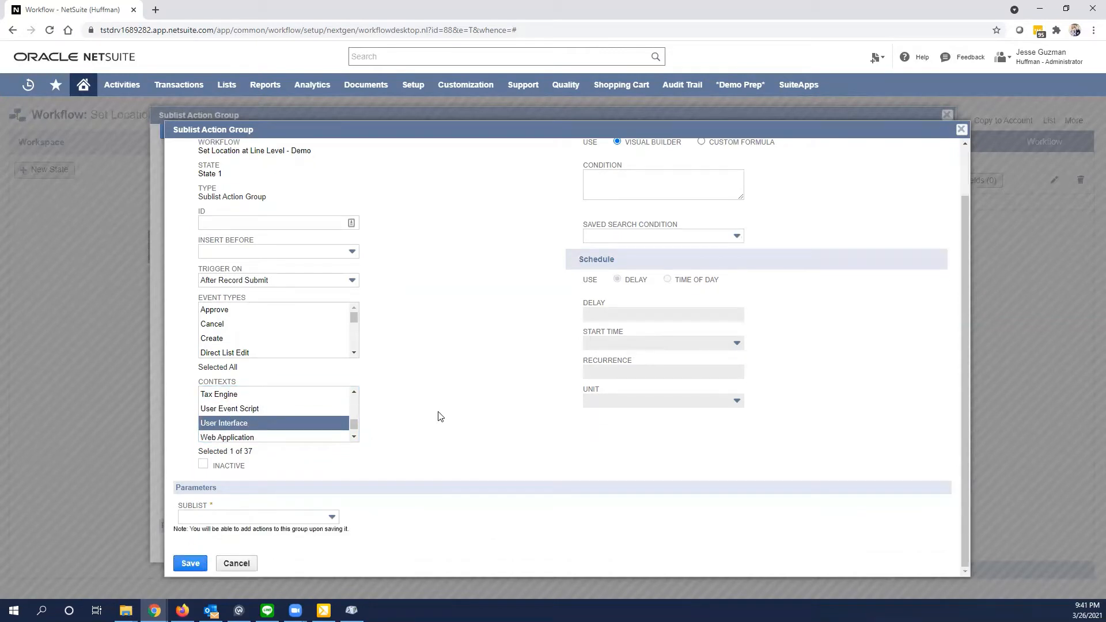
- Set the sublist action group's sublist to Items and save the group
{"action": "left_click", "coordinate": [230, 518]}
{"action": "left_click", "coordinate": [198, 551]}
{"action": "left_click", "coordinate": [190, 564]}
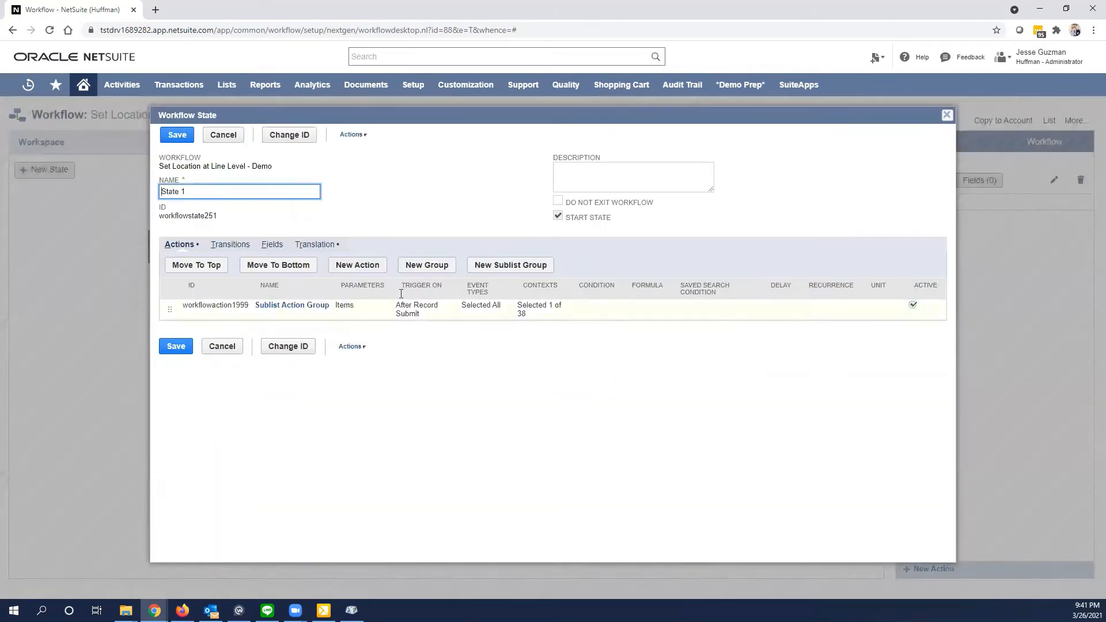
- Reopen the Items sublist action group and start a new Set Field Value action inside it
{"action": "left_click", "coordinate": [369, 267]}
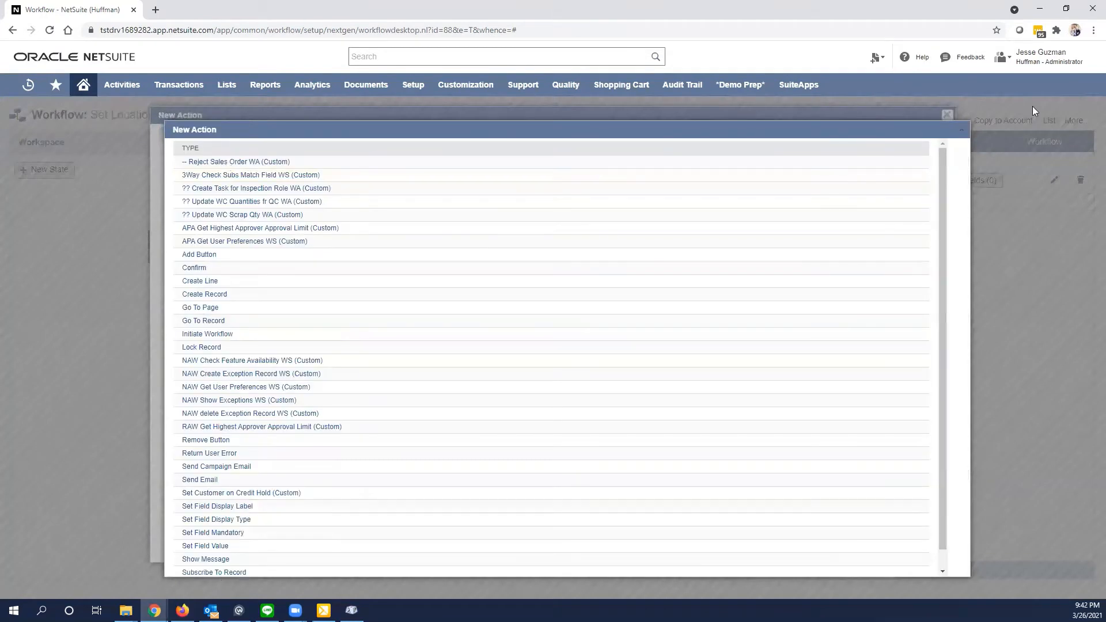
{"action": "left_click", "coordinate": [961, 130]}
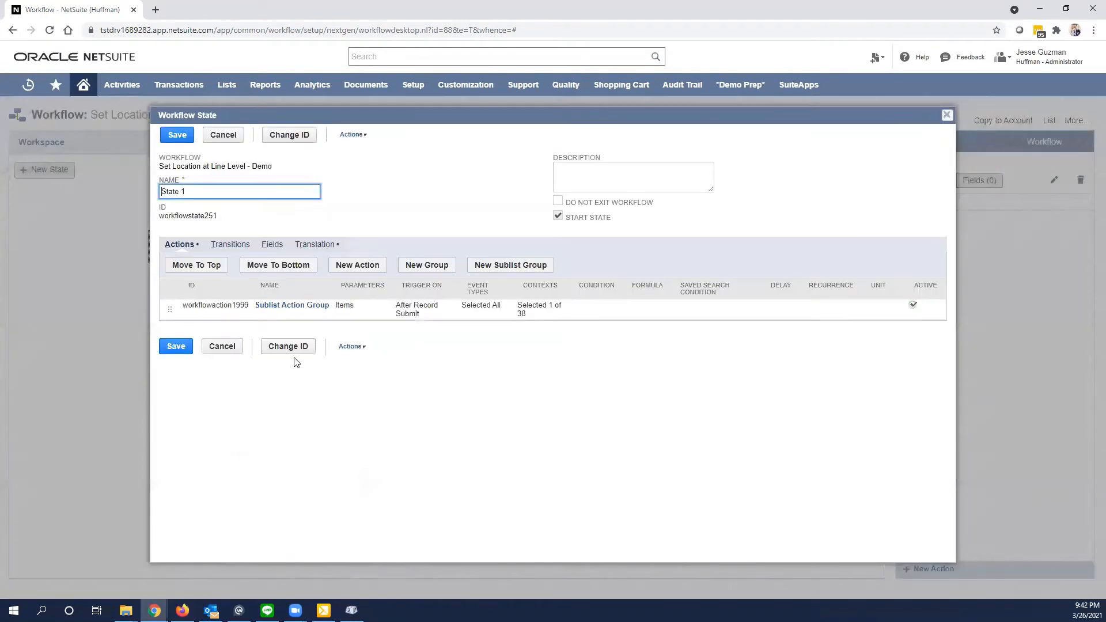
{"action": "left_click", "coordinate": [287, 307]}
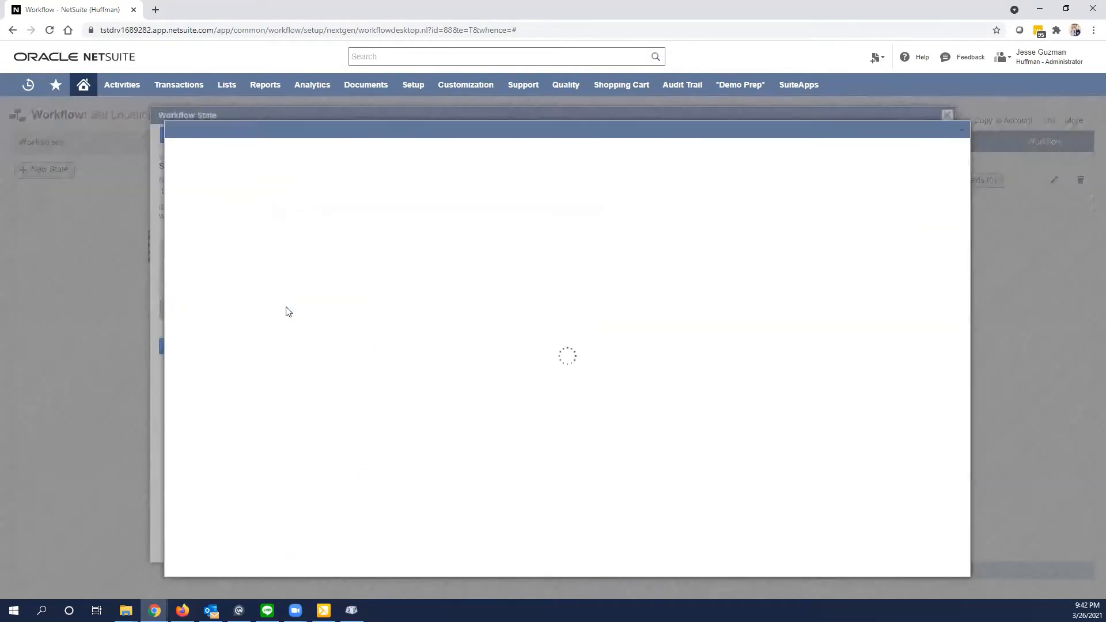
{"action": "scroll", "coordinate": [397, 329], "scroll_direction": "down", "scroll_amount": 1}
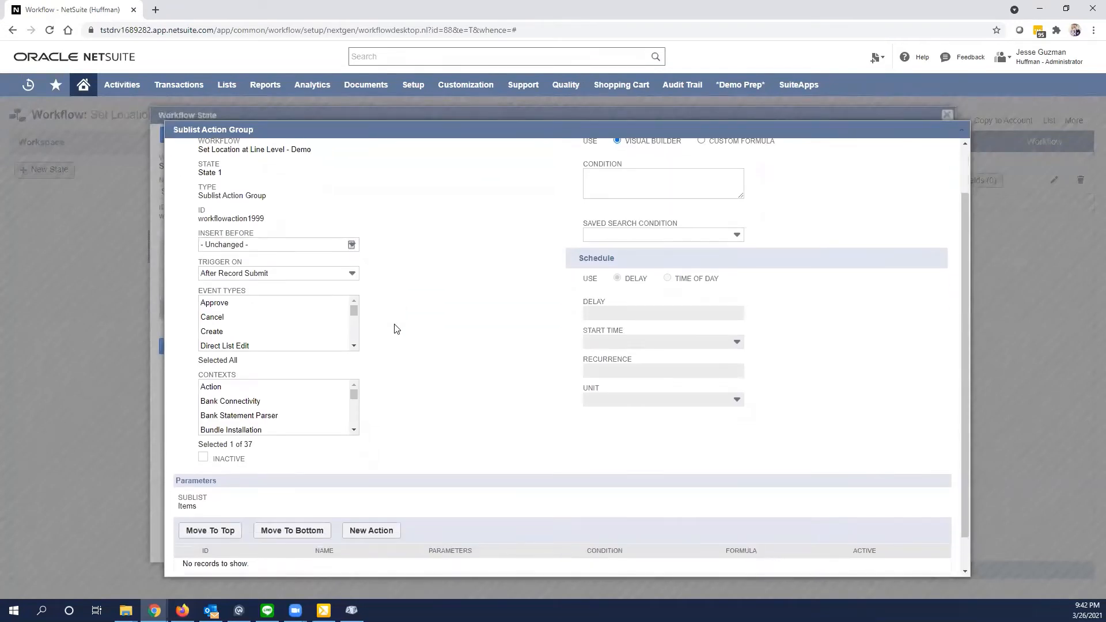
{"action": "scroll", "coordinate": [397, 328], "scroll_direction": "down", "scroll_amount": 1}
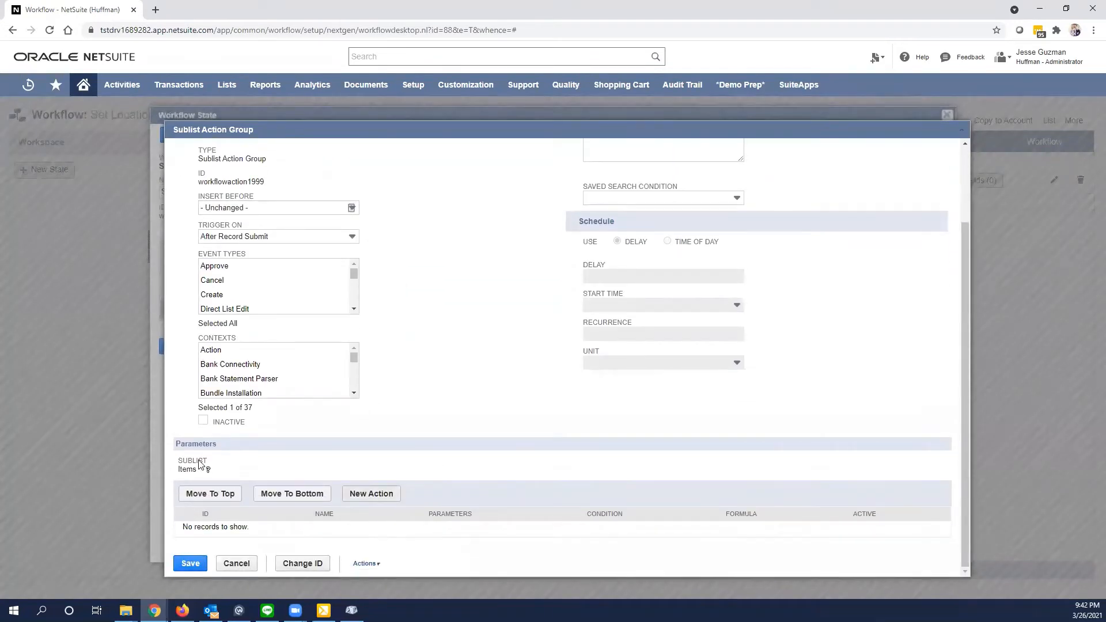
{"action": "left_click", "coordinate": [364, 499]}
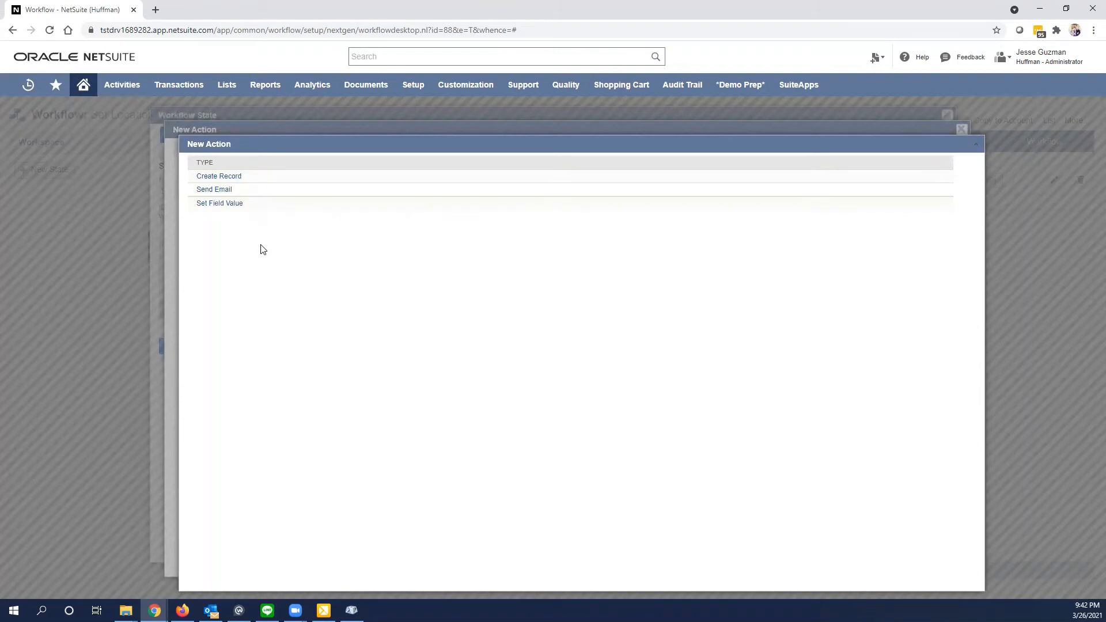
{"action": "left_click", "coordinate": [233, 206]}
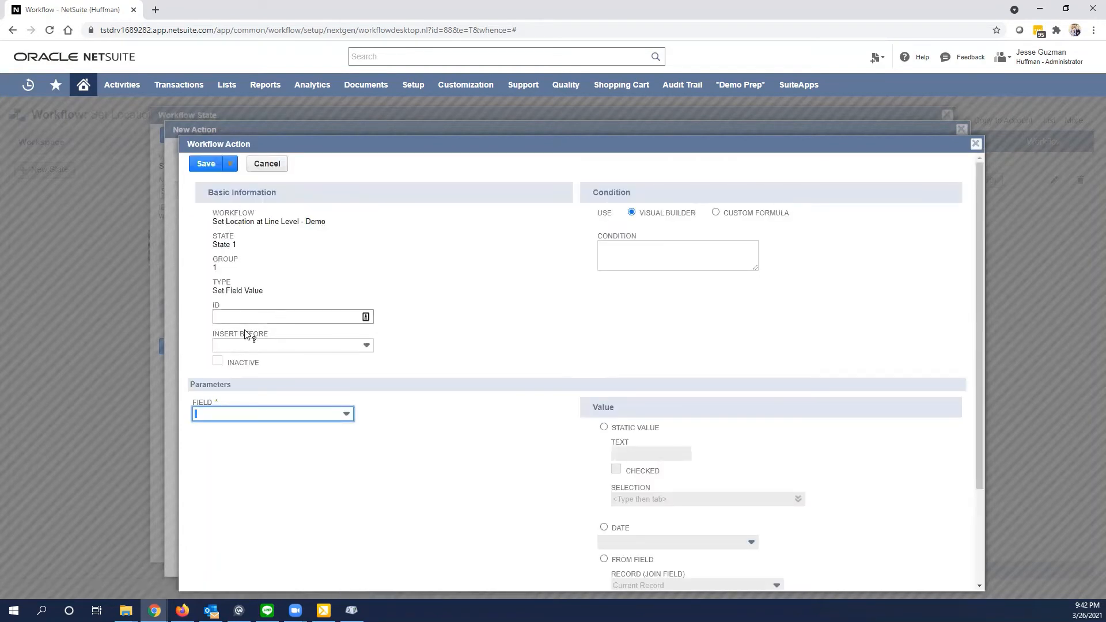
- Make the action set Location (Line) from the current record's Location (Main) field, and save the action
{"action": "left_click", "coordinate": [241, 415]}
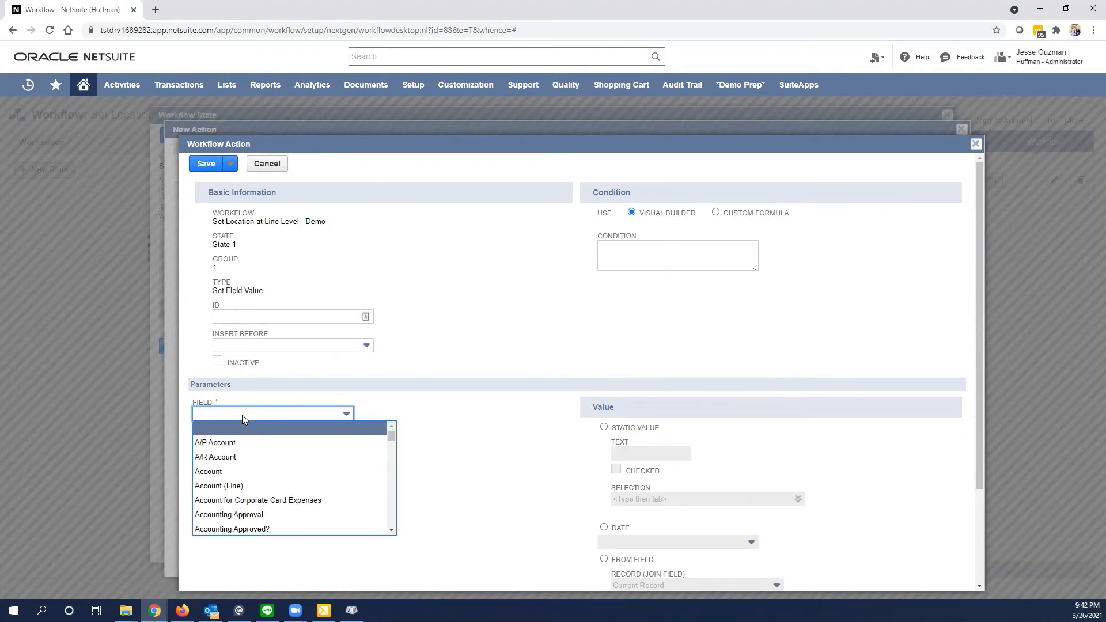
{"action": "type", "text": "Location (Line)"}
{"action": "left_click", "coordinate": [267, 429]}
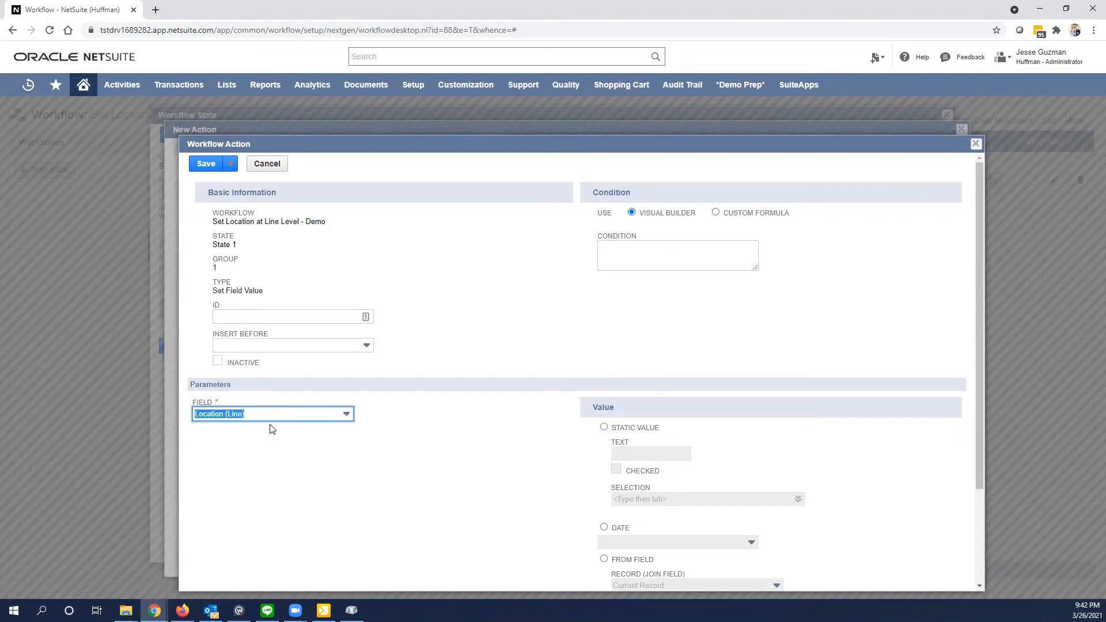
{"action": "scroll", "coordinate": [553, 478], "scroll_direction": "down", "scroll_amount": 2}
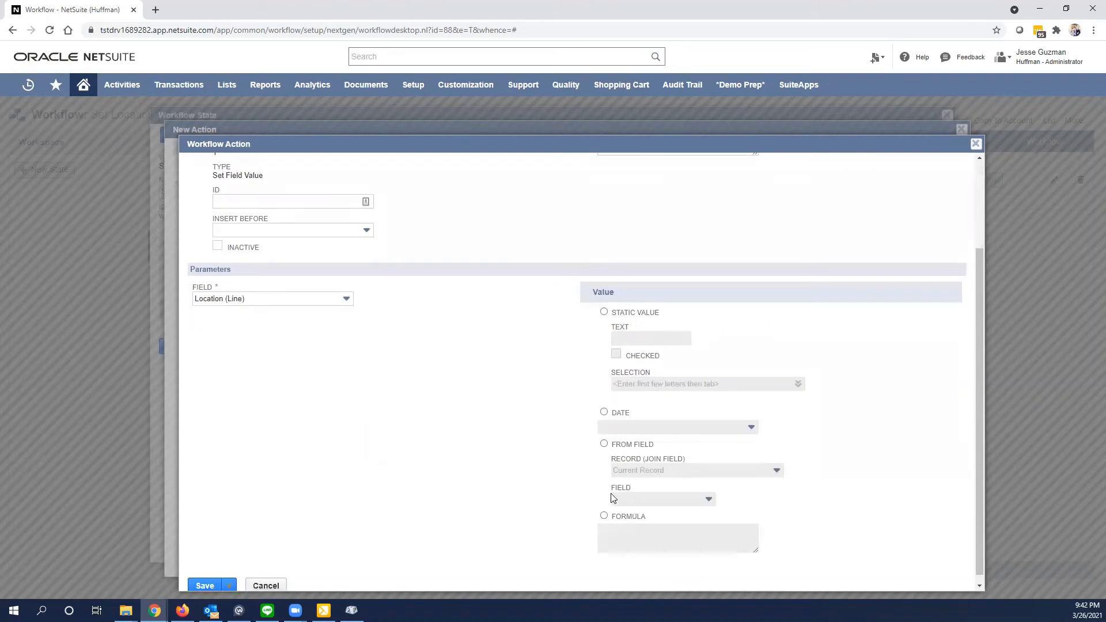
{"action": "left_click", "coordinate": [605, 445]}
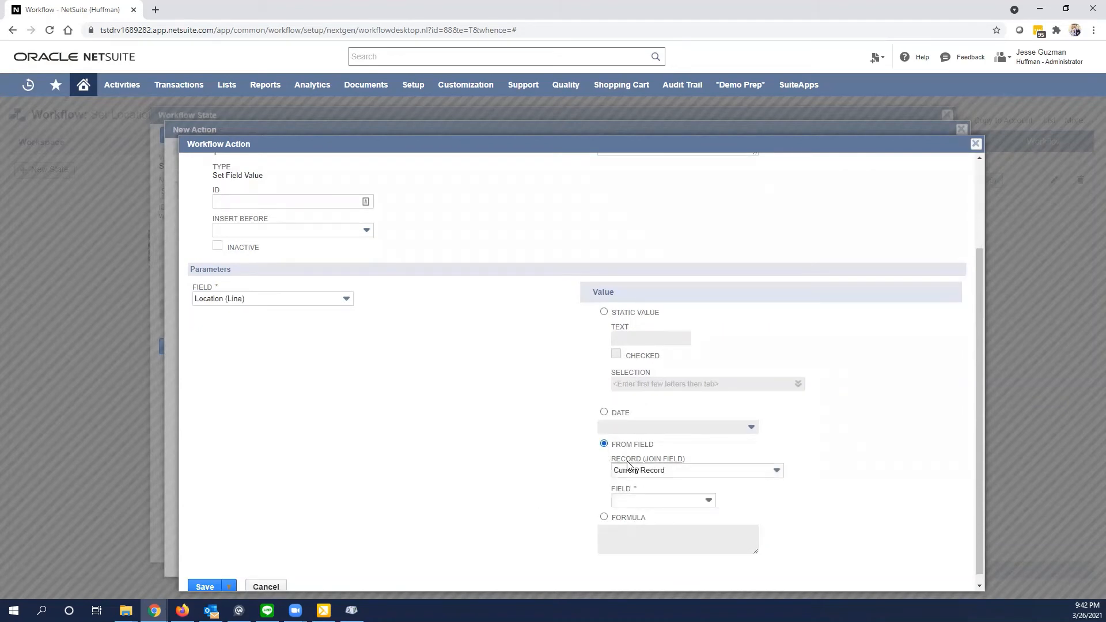
{"action": "left_click", "coordinate": [660, 506]}
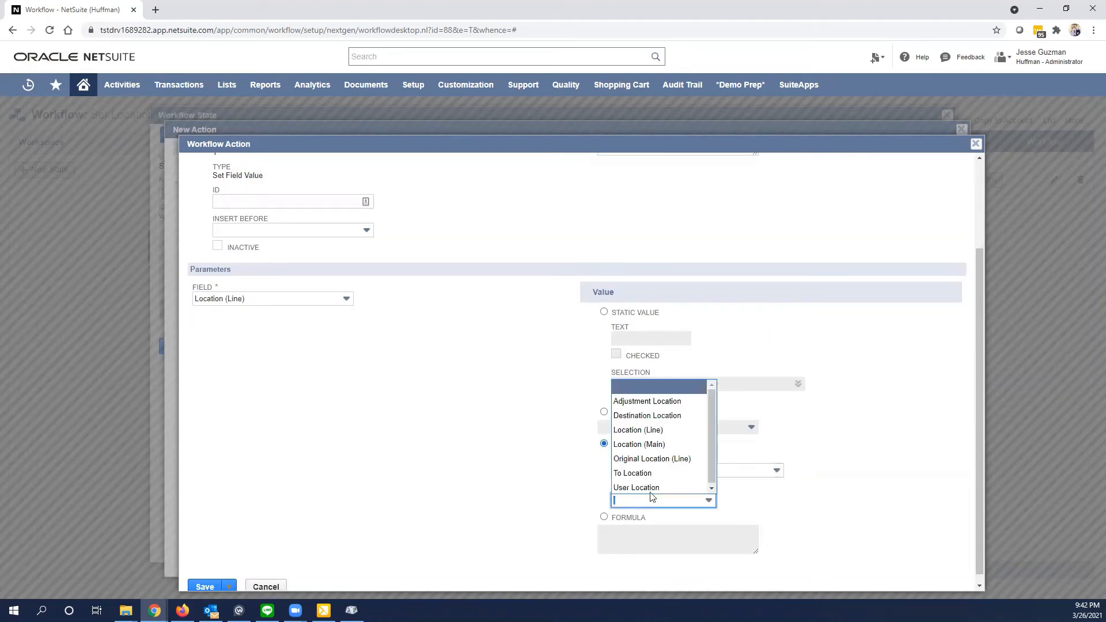
{"action": "left_click", "coordinate": [639, 445]}
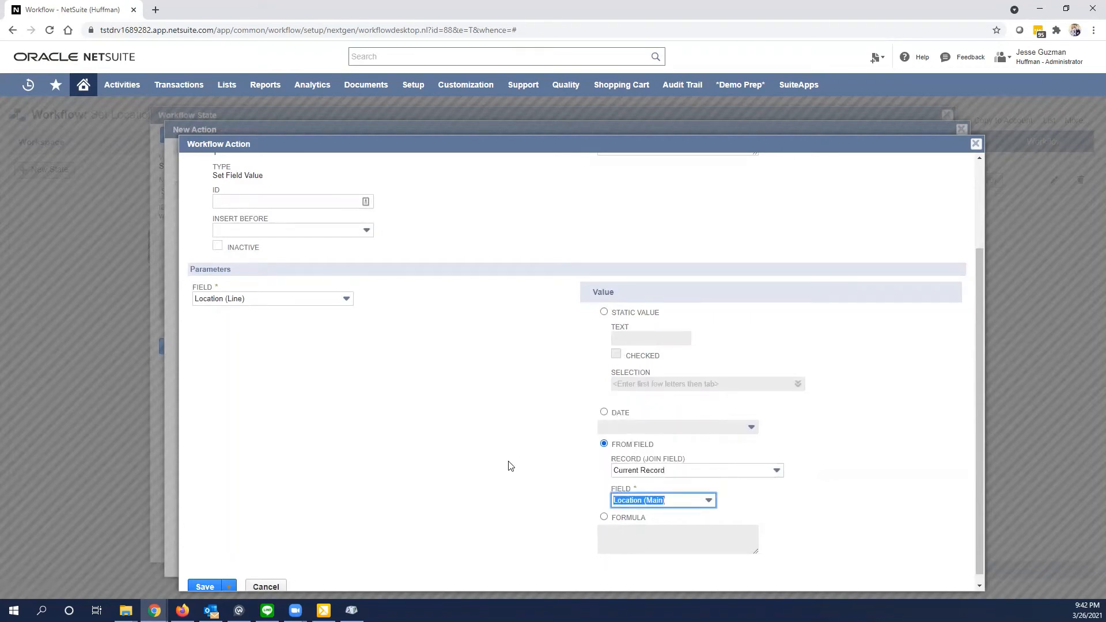
{"action": "left_click", "coordinate": [509, 466]}
{"action": "scroll", "coordinate": [509, 461], "scroll_direction": "down", "scroll_amount": 1}
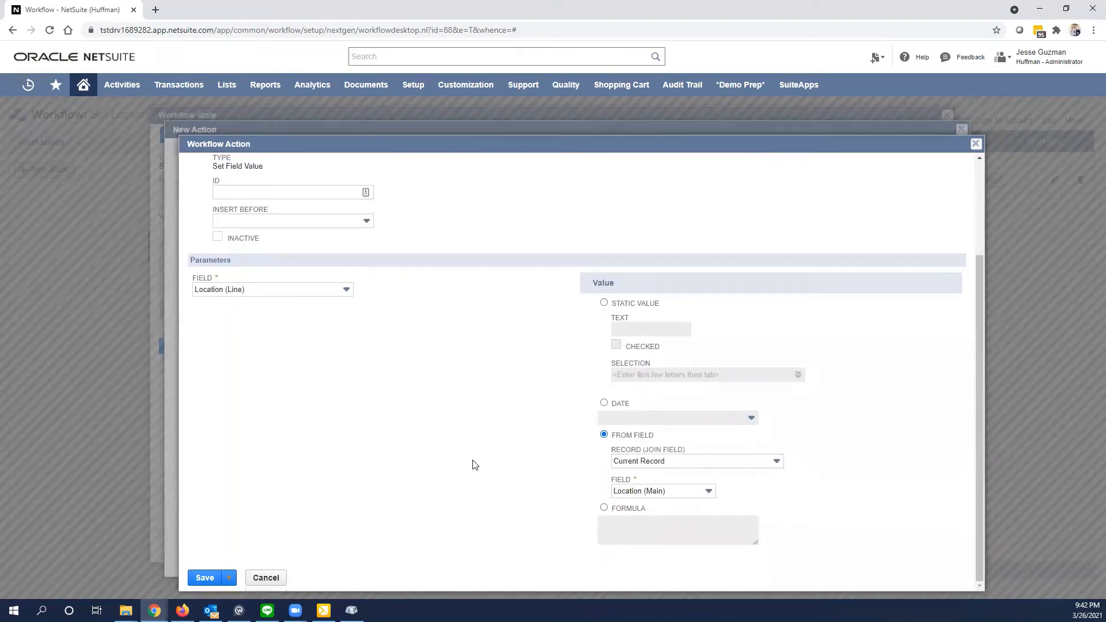
{"action": "left_click", "coordinate": [205, 579]}
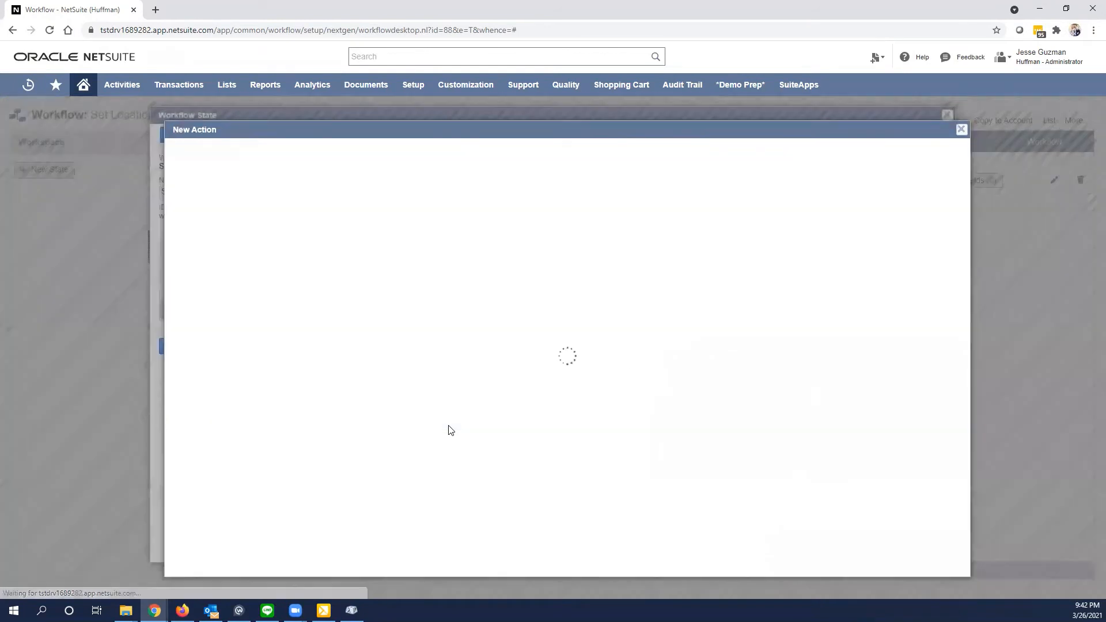
- Review the sublist action group's settings and save the group, returning to the workflow state
{"action": "scroll", "coordinate": [438, 447], "scroll_direction": "down", "scroll_amount": 2}
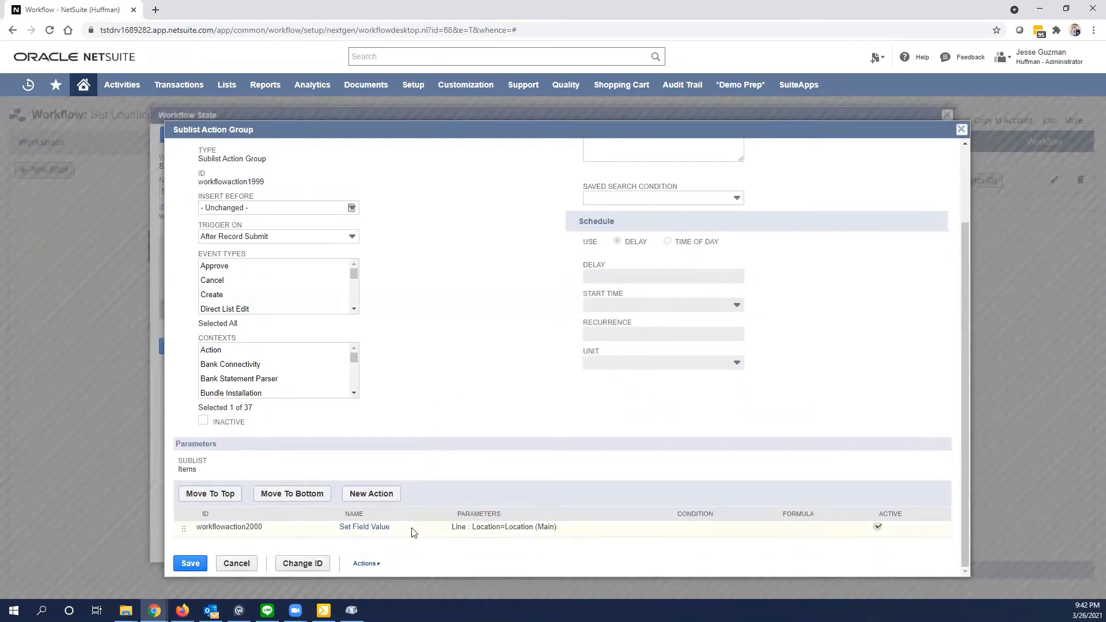
{"action": "scroll", "coordinate": [449, 533], "scroll_direction": "up", "scroll_amount": 1}
{"action": "scroll", "coordinate": [633, 547], "scroll_direction": "down", "scroll_amount": 1}
{"action": "scroll", "coordinate": [543, 481], "scroll_direction": "up", "scroll_amount": 3}
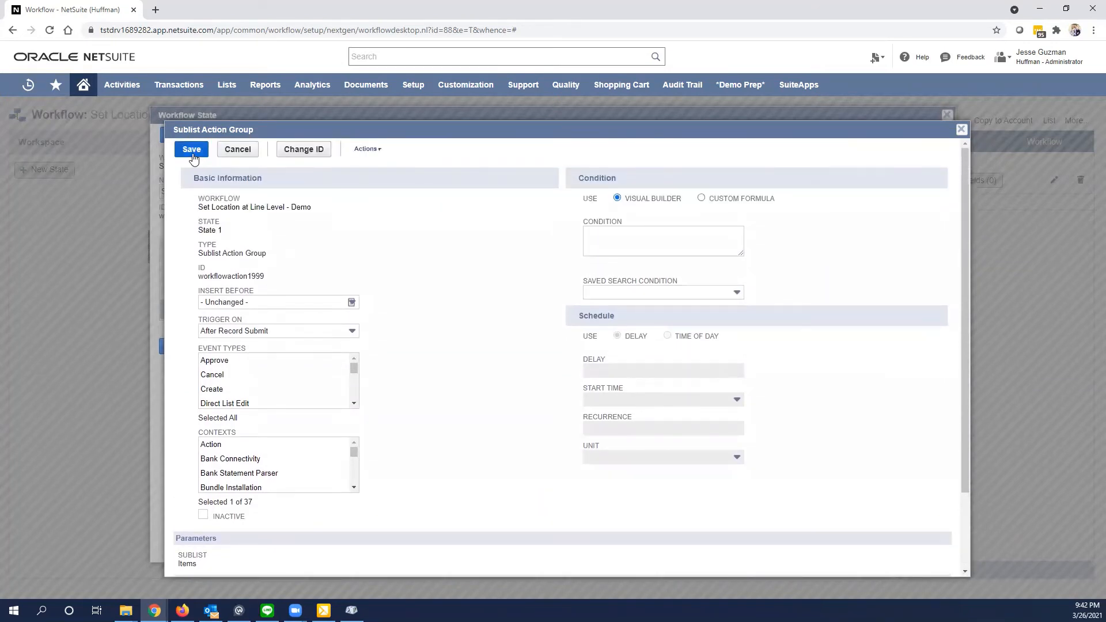
{"action": "left_click", "coordinate": [192, 151]}
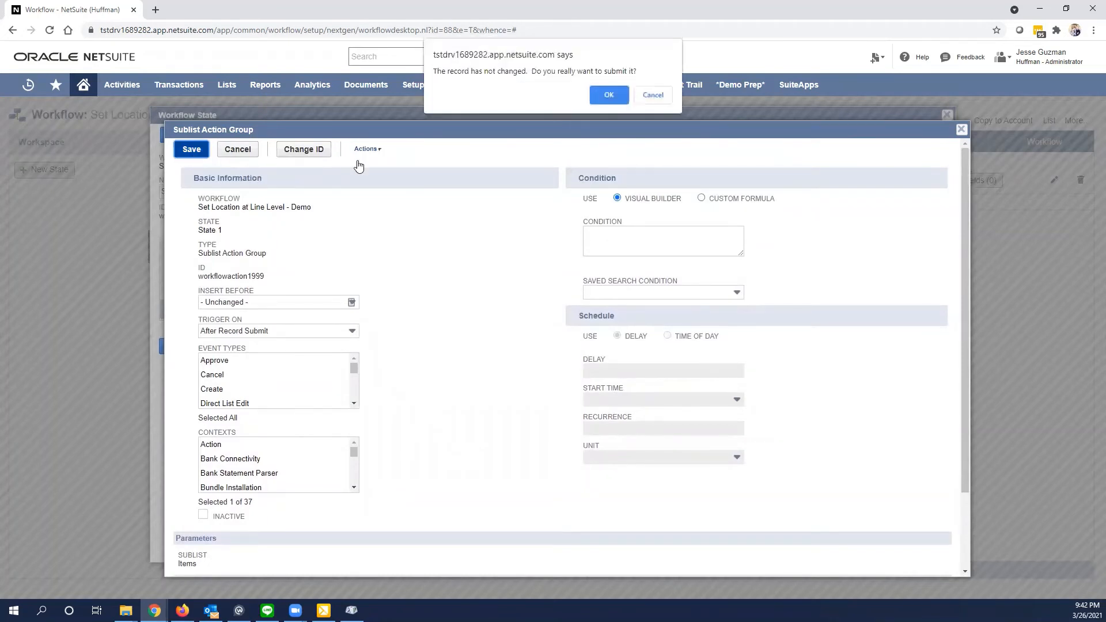
{"action": "left_click", "coordinate": [612, 96]}
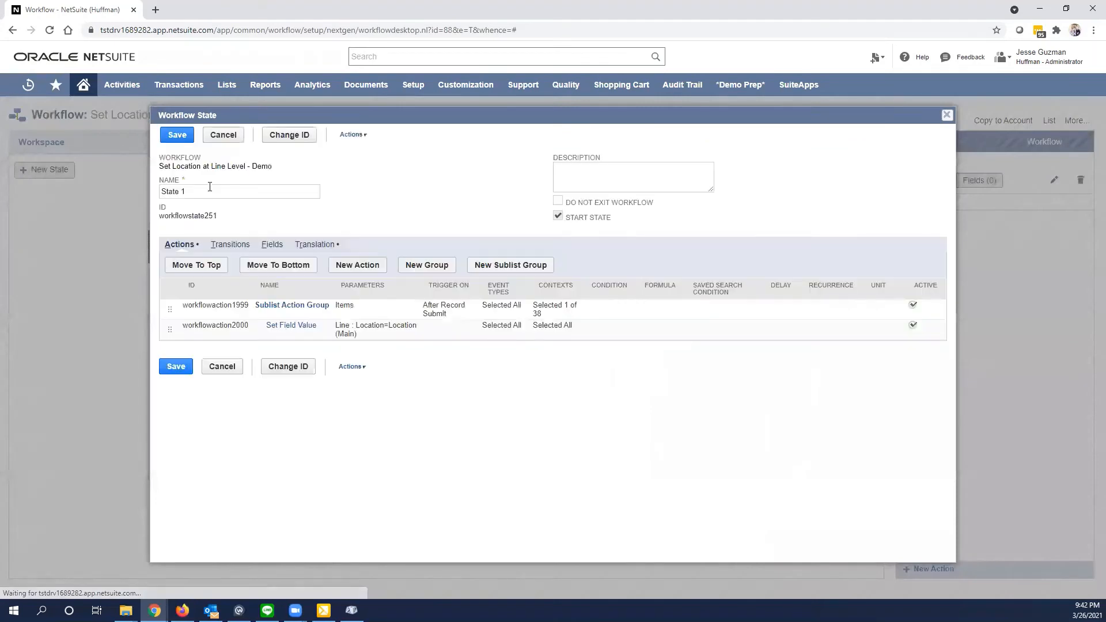
- Rename the state as "Set Location at Line Level - Demo", enable Do Not Exit Workflow, and save the state
{"action": "type", "text": "Set Location at Lin"}
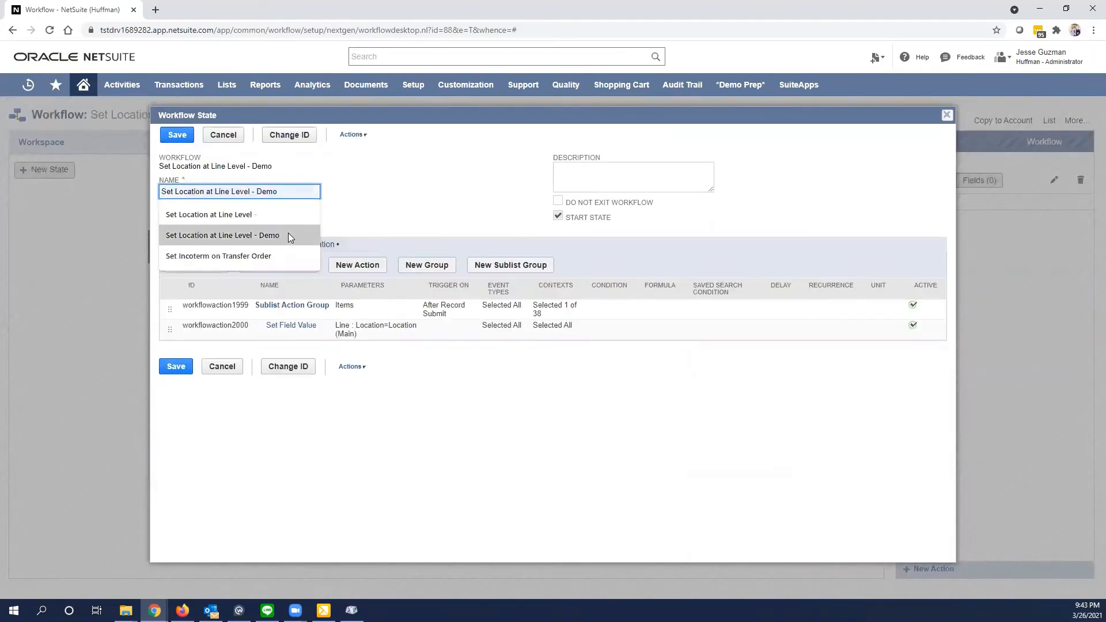
{"action": "left_click", "coordinate": [297, 238]}
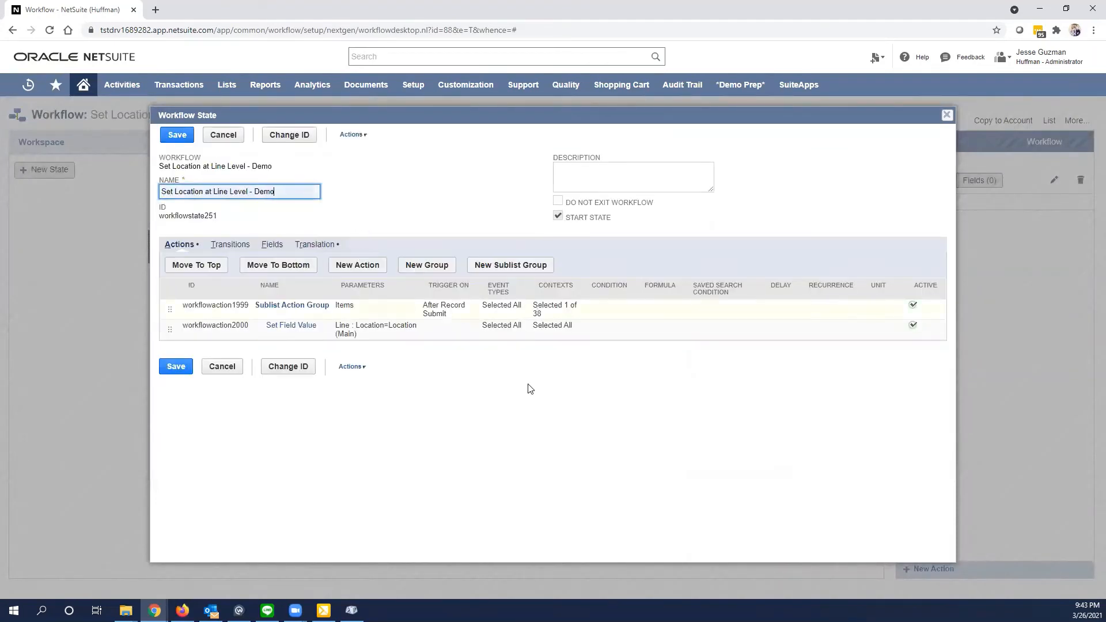
{"action": "left_click", "coordinate": [540, 443]}
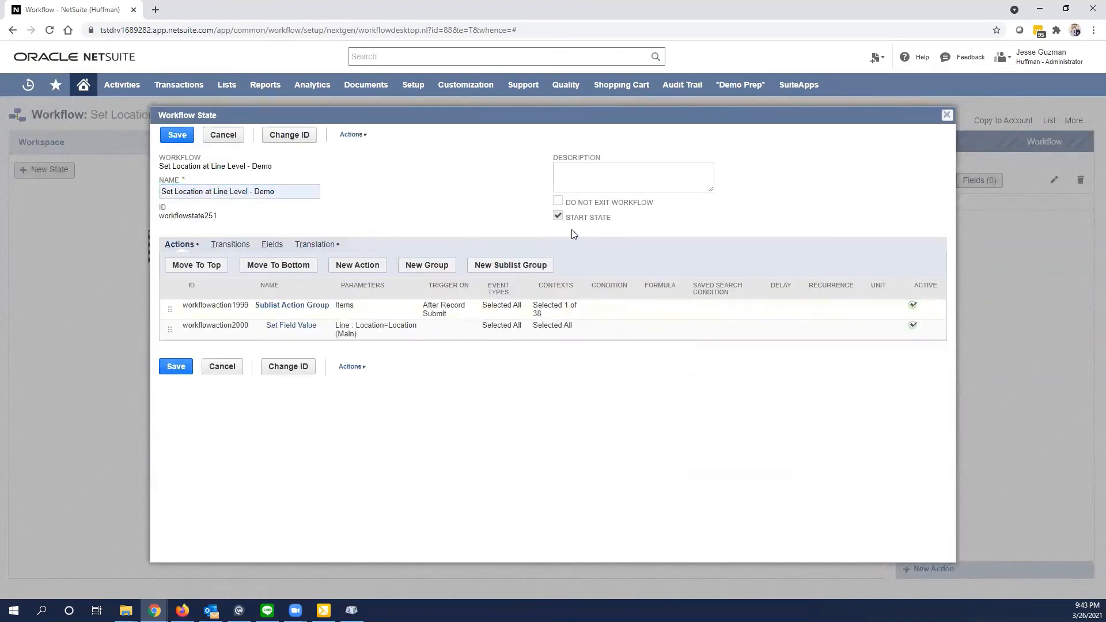
{"action": "left_click", "coordinate": [558, 201]}
{"action": "left_click", "coordinate": [168, 136]}
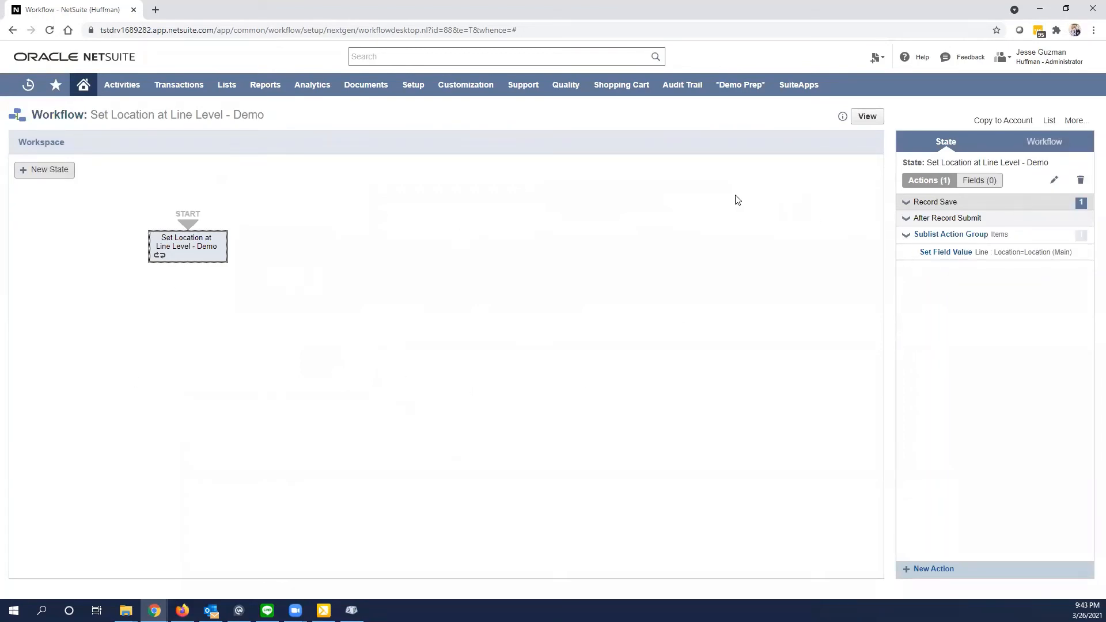
- Create a new sales order and enter ABC Company as its customer
{"action": "mouse_move", "coordinate": [870, 74]}
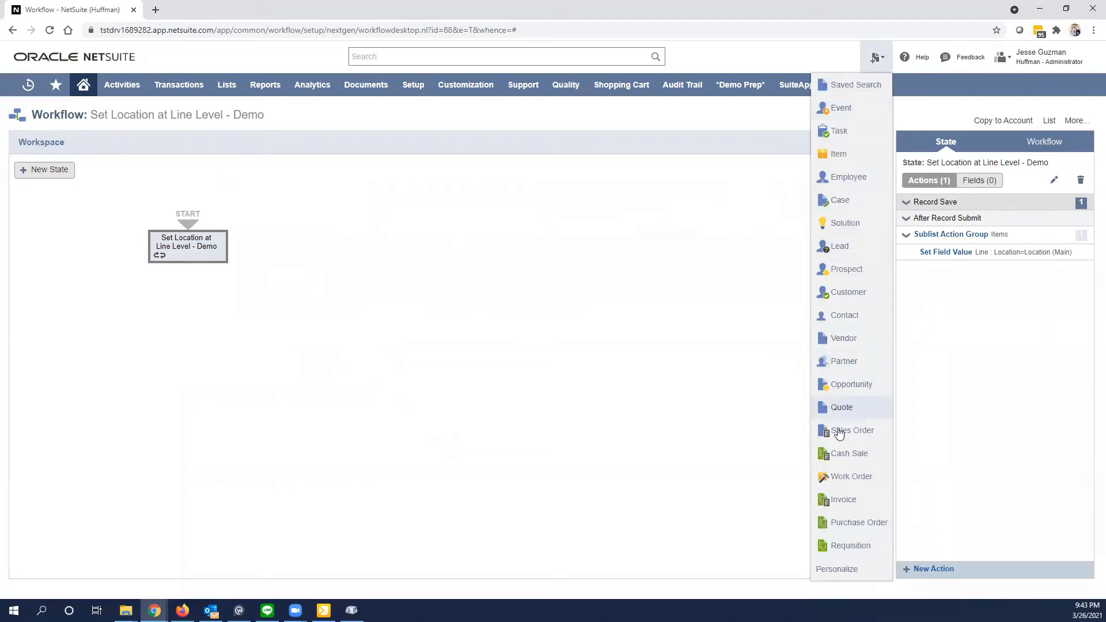
{"action": "left_click", "coordinate": [841, 429]}
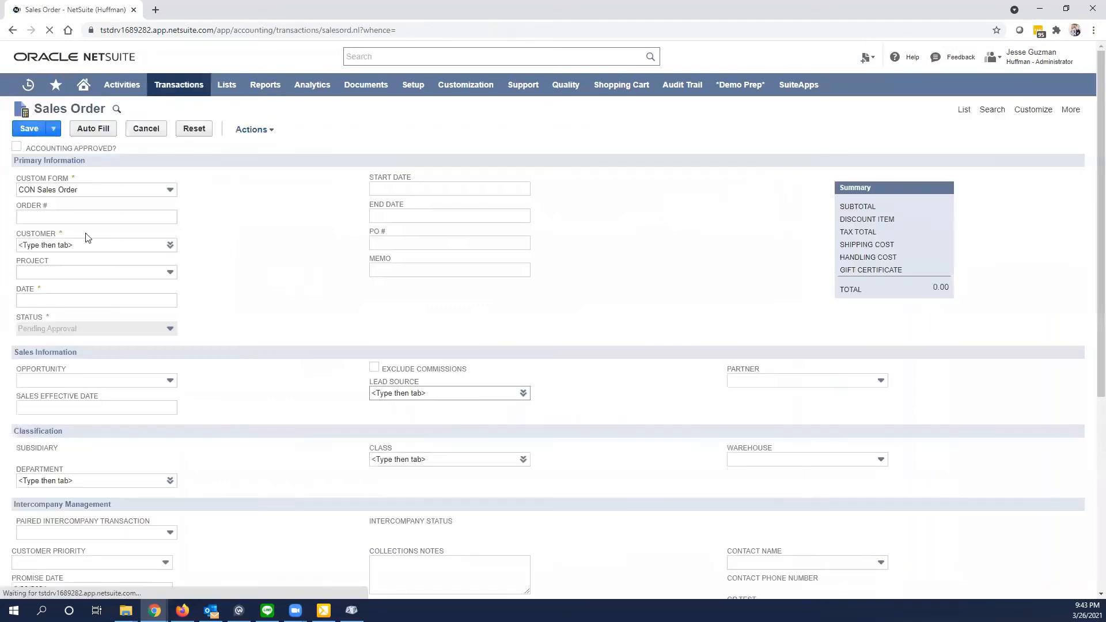
{"action": "left_click", "coordinate": [46, 247]}
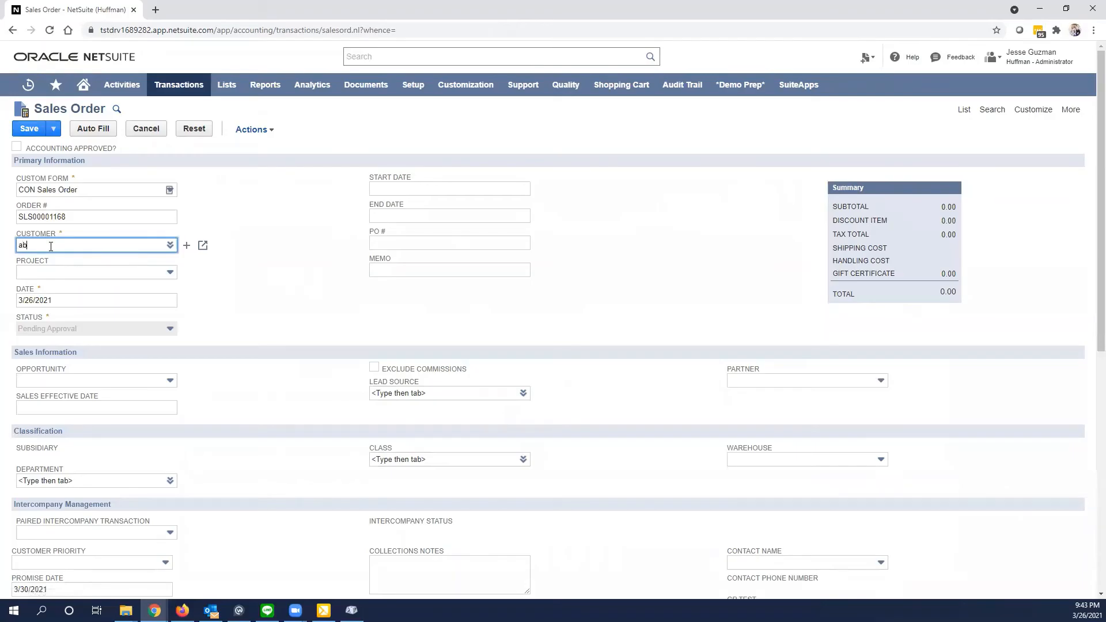
{"action": "type", "text": "abc com"}
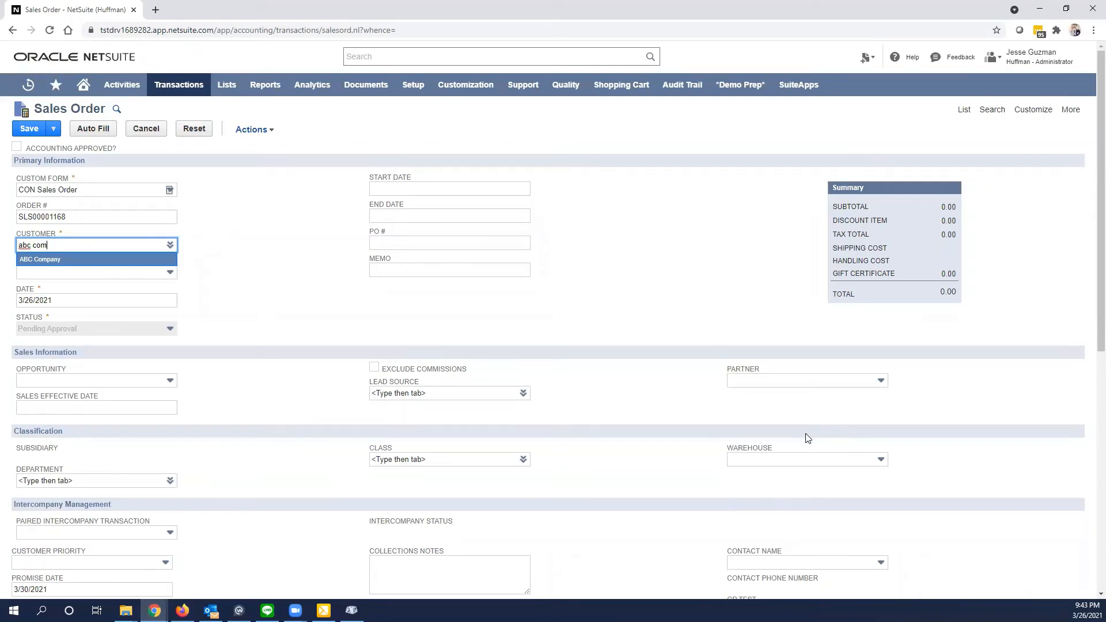
- Examine the Warehouse field's help text and the locations it offers on the sales order
{"action": "left_click", "coordinate": [752, 450]}
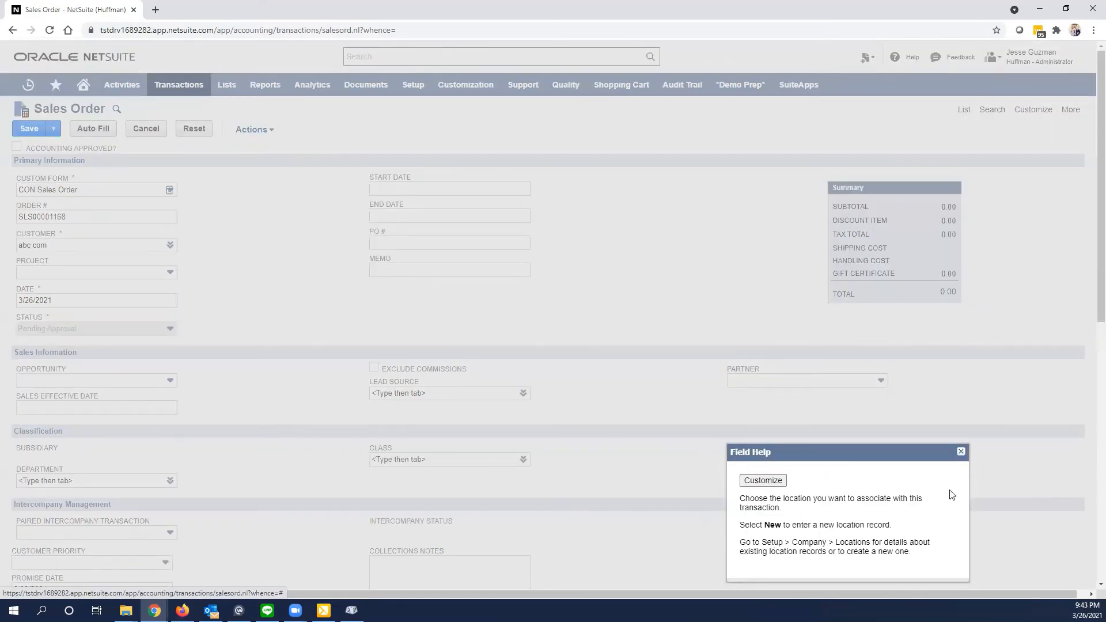
{"action": "left_click", "coordinate": [960, 452]}
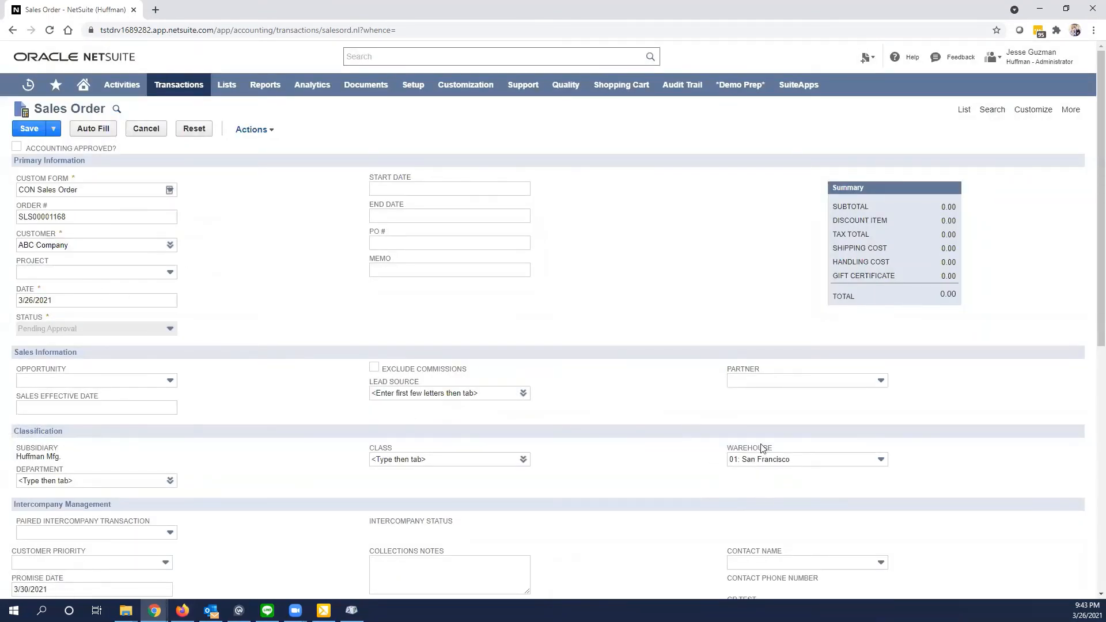
{"action": "left_click", "coordinate": [881, 459]}
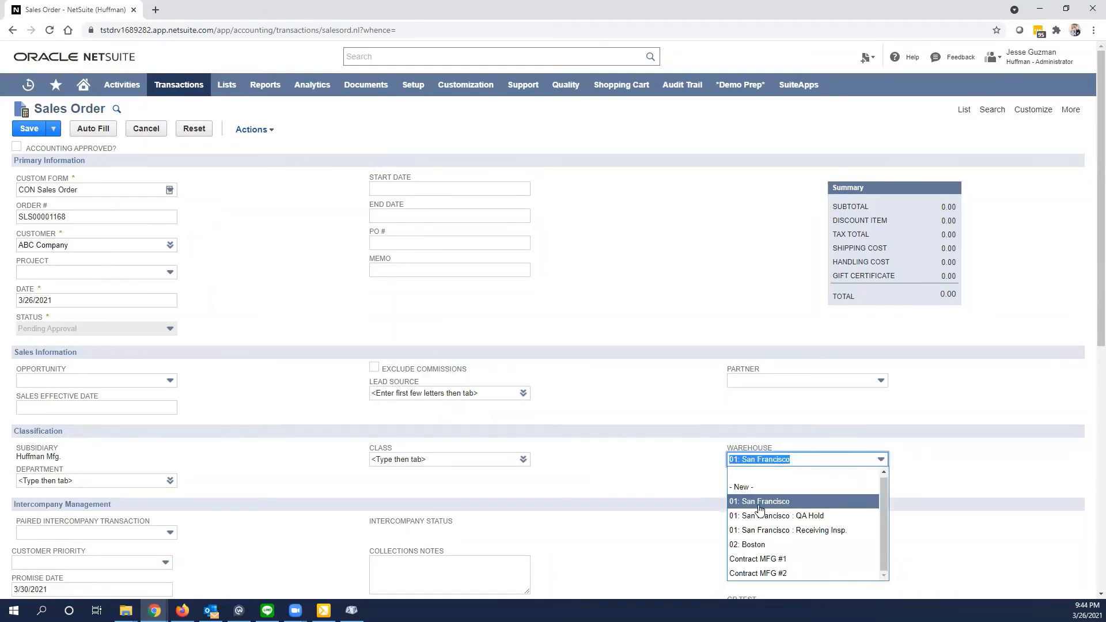
{"action": "left_click", "coordinate": [596, 443]}
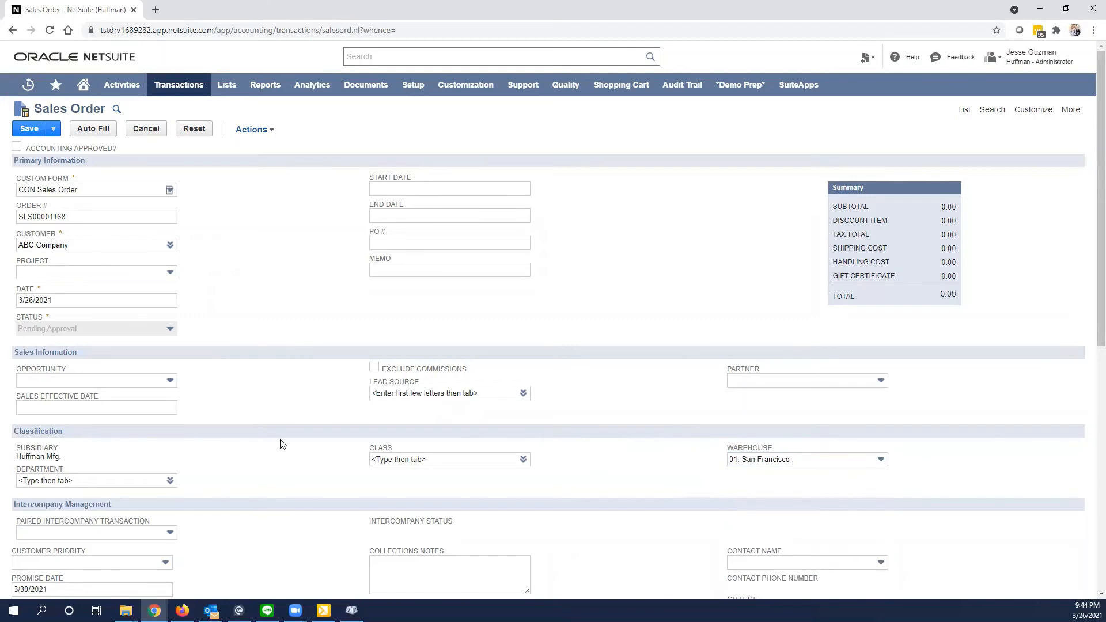
- Add item ACC001 as a line in the sales order's item list
{"action": "scroll", "coordinate": [46, 449], "scroll_direction": "down", "scroll_amount": 5}
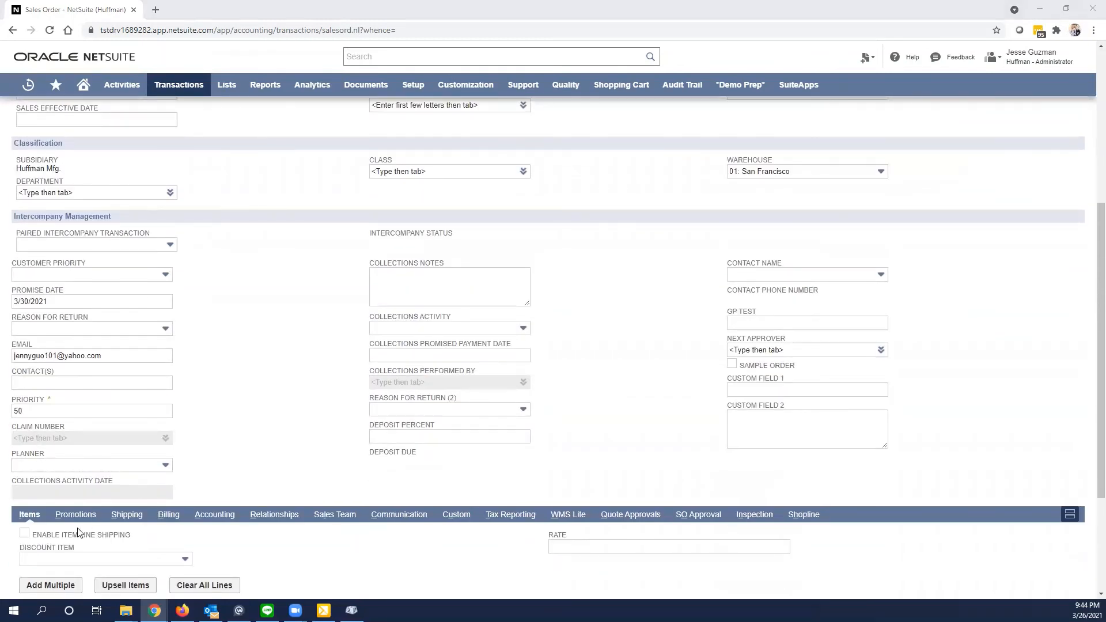
{"action": "scroll", "coordinate": [79, 531], "scroll_direction": "down", "scroll_amount": 3}
{"action": "left_click", "coordinate": [50, 492]}
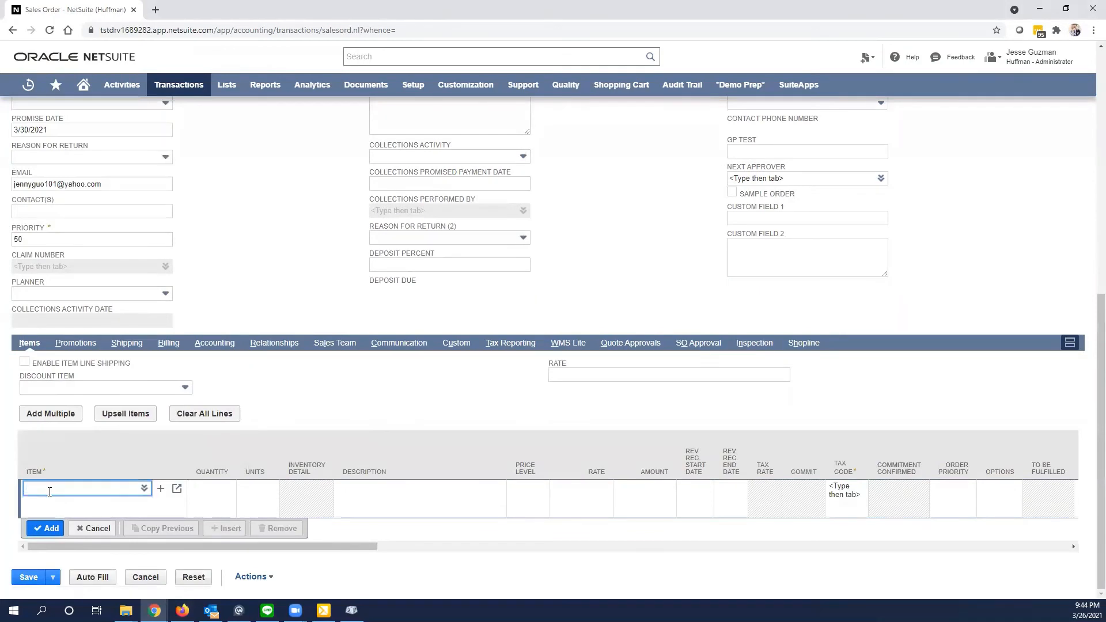
{"action": "type", "text": "acc"}
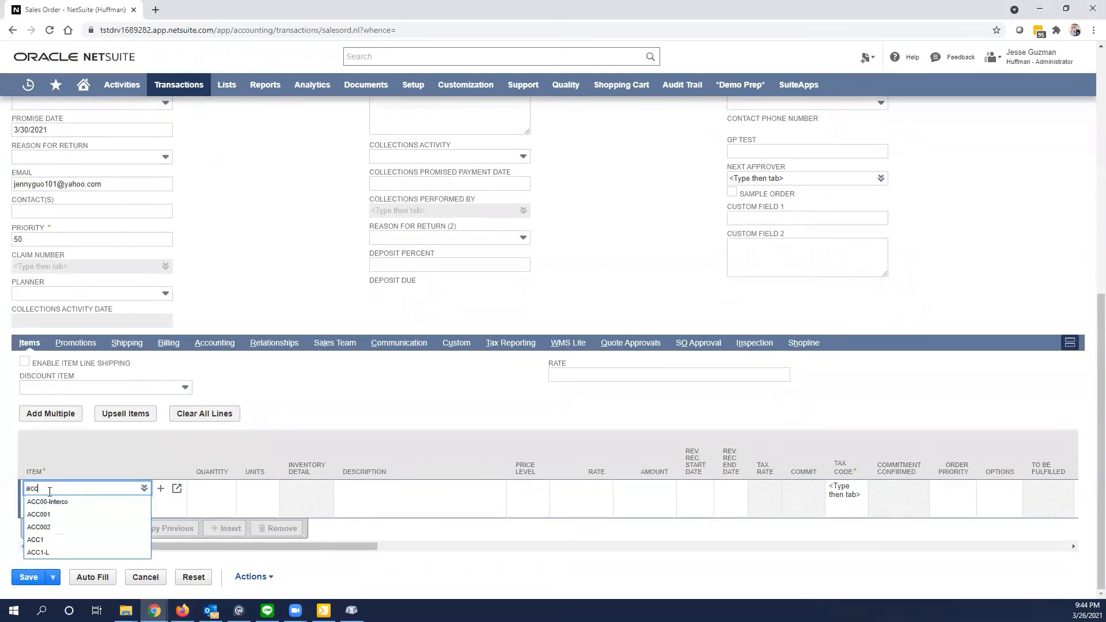
{"action": "type", "text": "001"}
{"action": "key", "text": "Tab"}
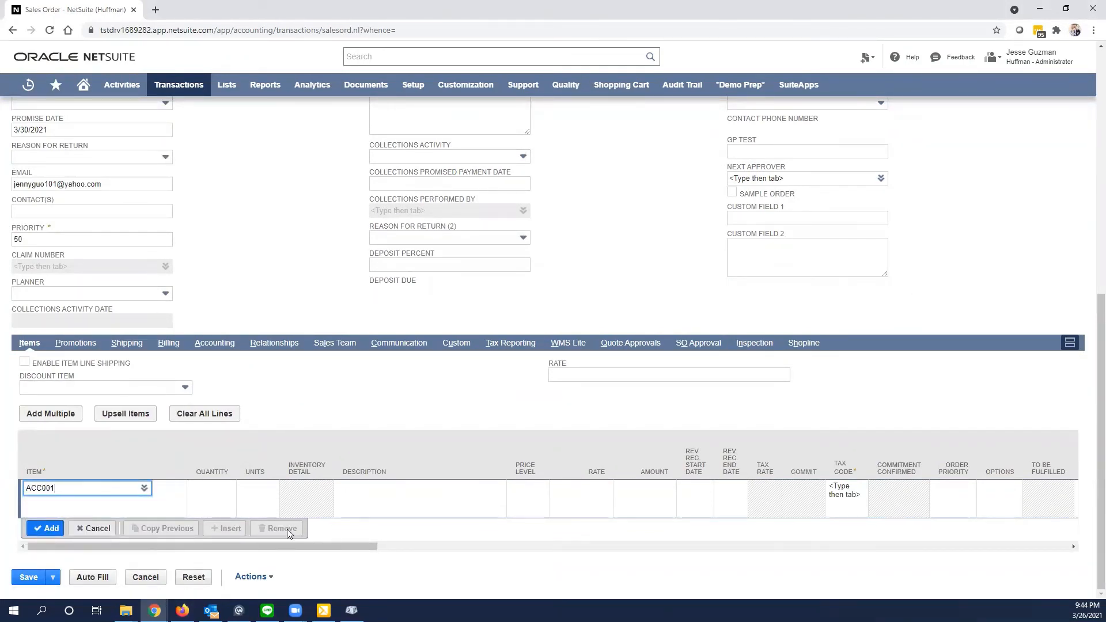
{"action": "left_click_drag", "start_coordinate": [182, 546], "coordinate": [409, 562]}
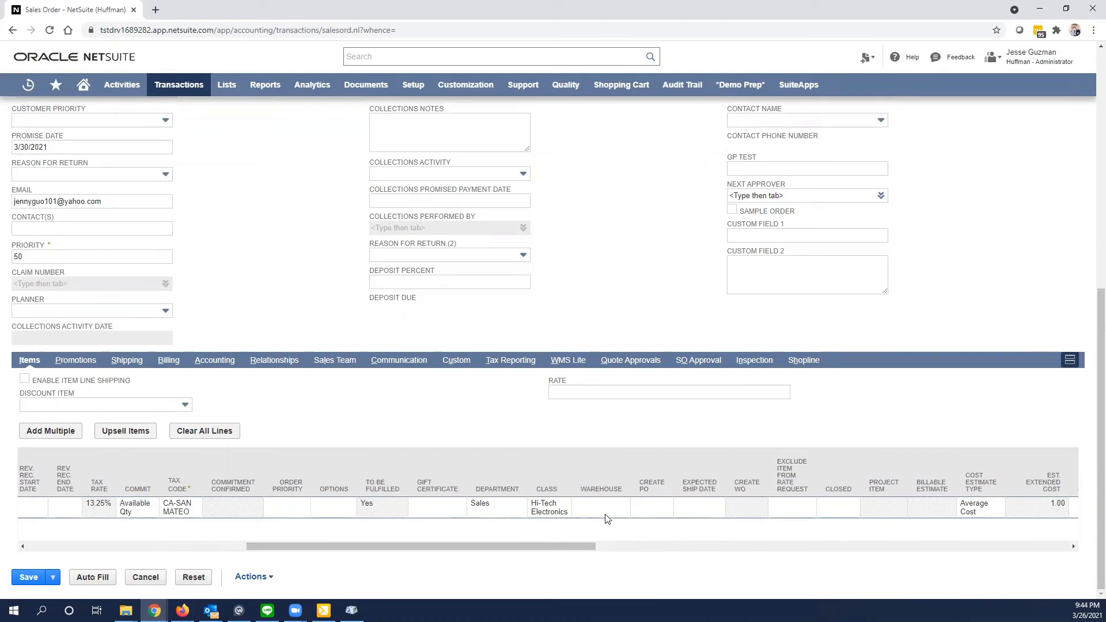
{"action": "left_click_drag", "start_coordinate": [566, 545], "coordinate": [98, 530]}
{"action": "left_click", "coordinate": [38, 528]}
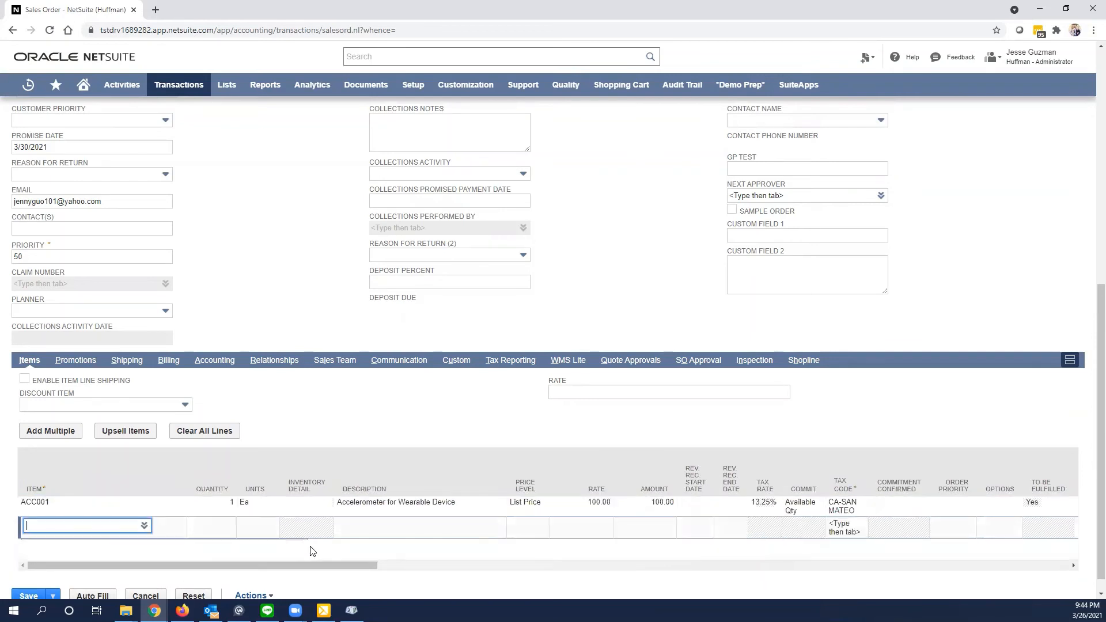
- Check the Warehouse column of the added item line and save the sales order
{"action": "left_click_drag", "start_coordinate": [307, 566], "coordinate": [525, 565]}
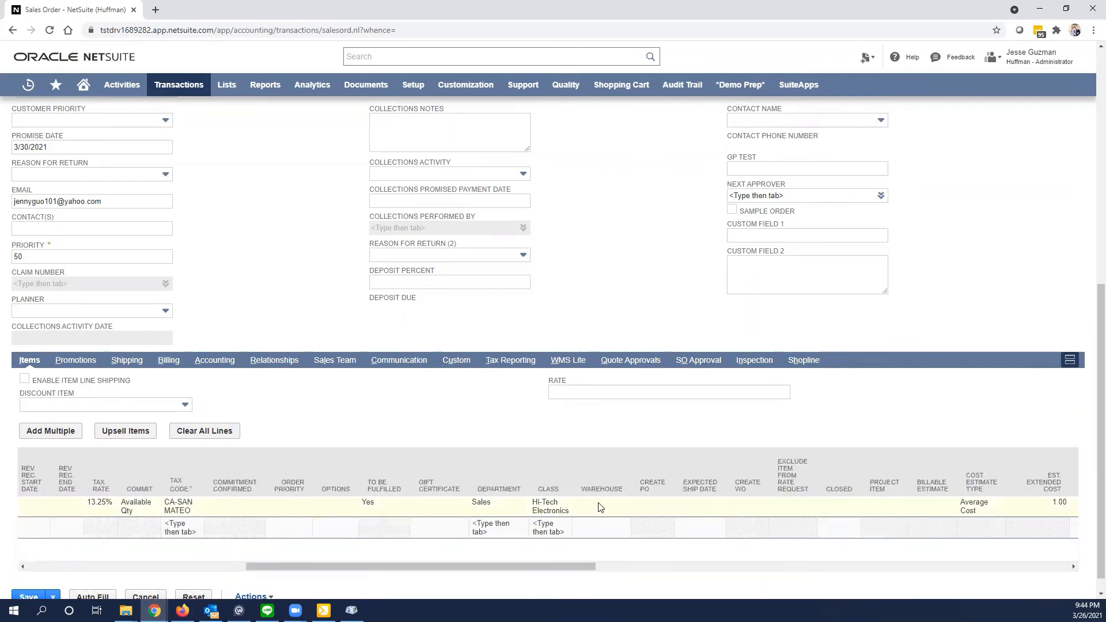
{"action": "scroll", "coordinate": [576, 515], "scroll_direction": "up", "scroll_amount": 8}
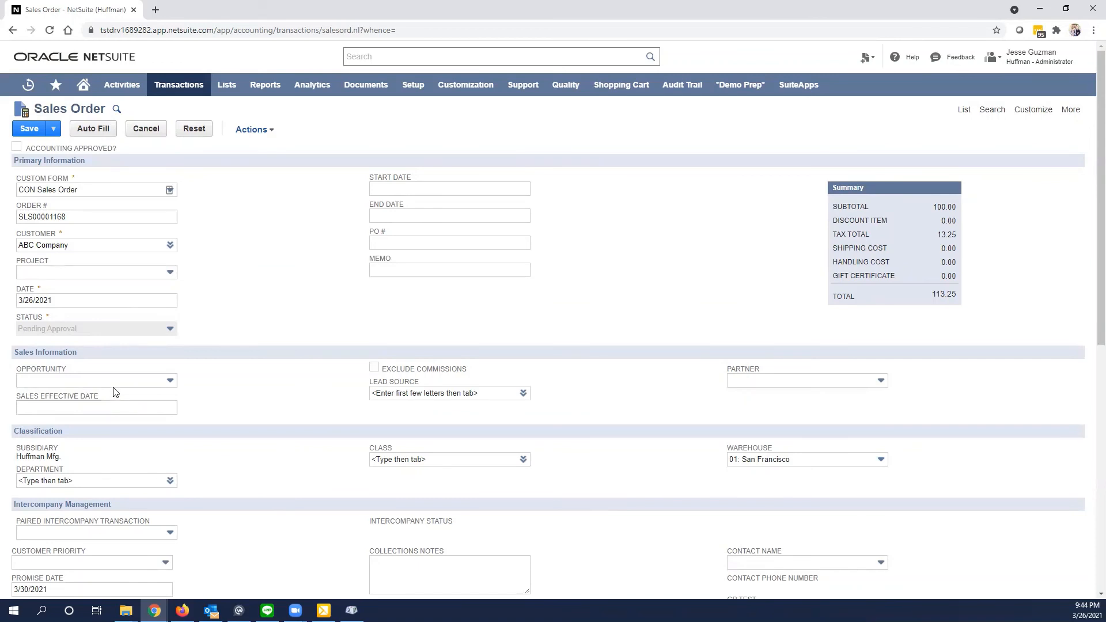
{"action": "left_click", "coordinate": [30, 136]}
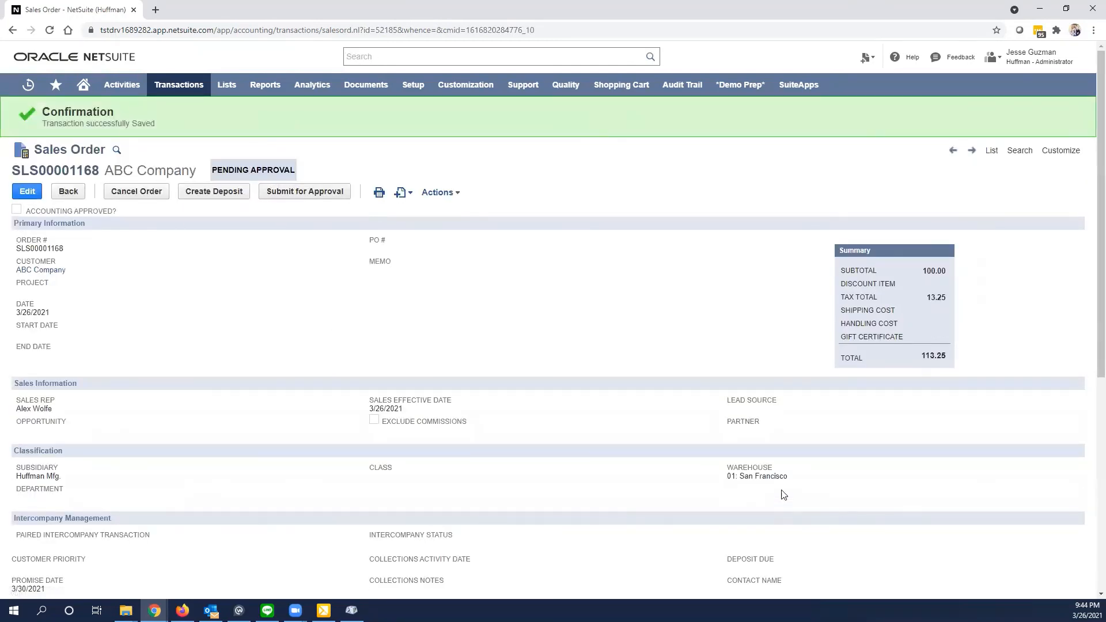
- Compare the Warehouse on the saved order's item line with the main Warehouse field and review the remaining line columns
{"action": "scroll", "coordinate": [646, 485], "scroll_direction": "down", "scroll_amount": 6}
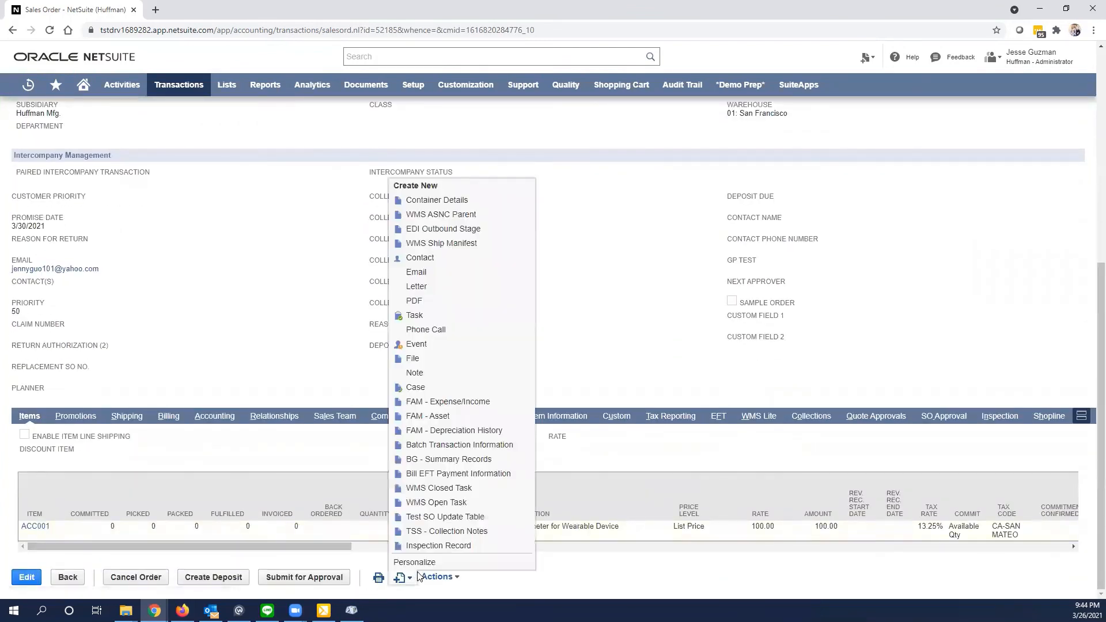
{"action": "left_click_drag", "start_coordinate": [331, 547], "coordinate": [643, 555]}
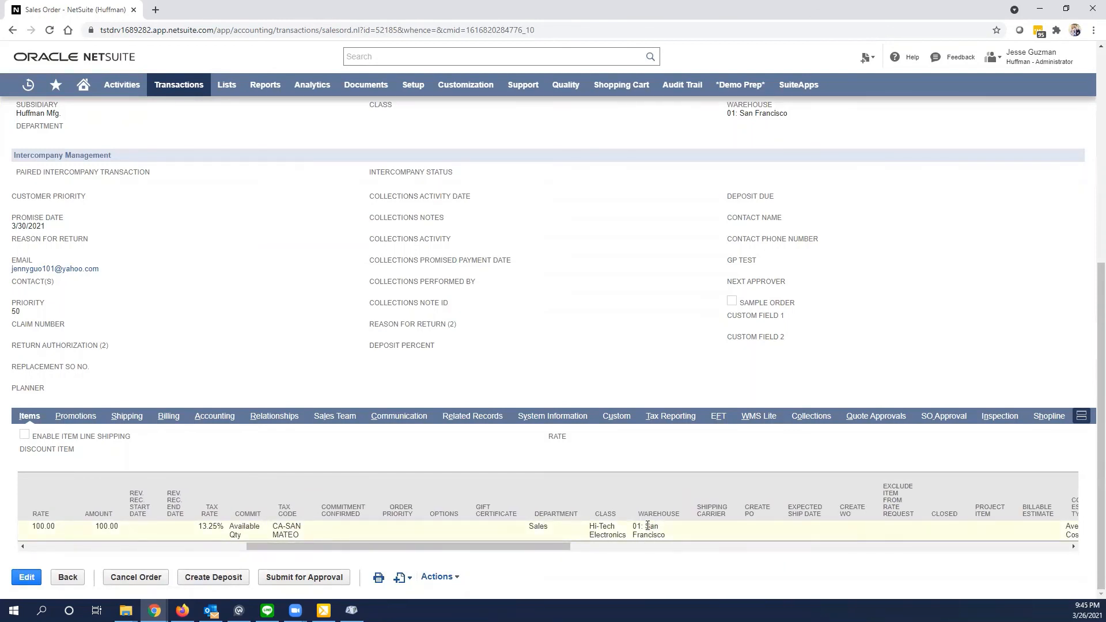
{"action": "scroll", "coordinate": [356, 447], "scroll_direction": "up", "scroll_amount": 2}
{"action": "scroll", "coordinate": [315, 444], "scroll_direction": "down", "scroll_amount": 1}
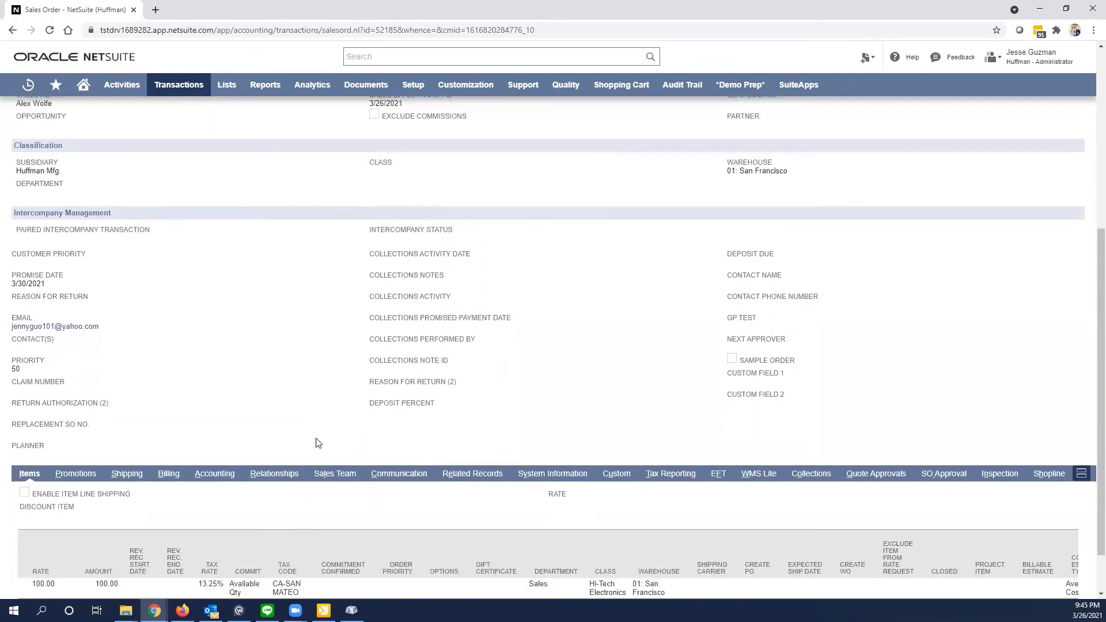
{"action": "scroll", "coordinate": [346, 375], "scroll_direction": "up", "scroll_amount": 1}
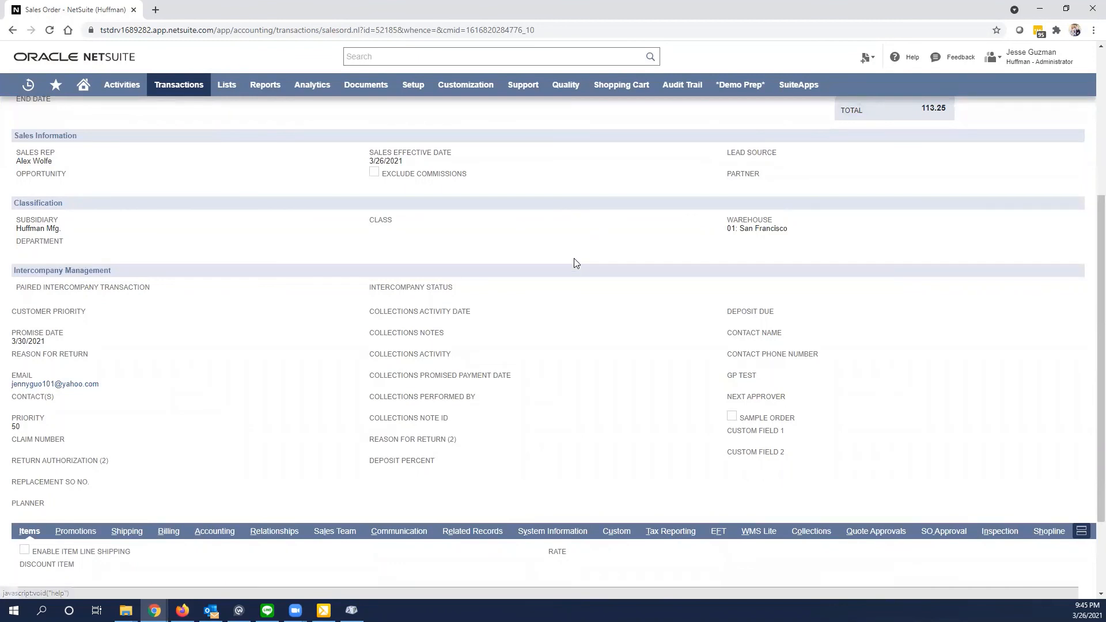
{"action": "scroll", "coordinate": [524, 304], "scroll_direction": "down", "scroll_amount": 2}
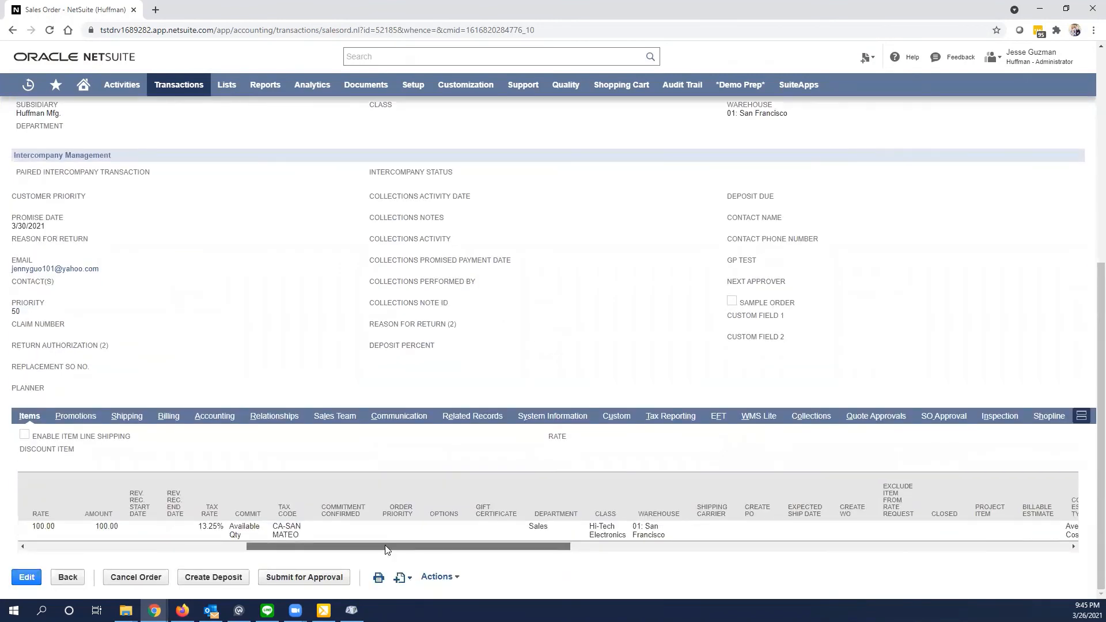
{"action": "left_click_drag", "start_coordinate": [401, 558], "coordinate": [920, 583]}
{"action": "left_click_drag", "start_coordinate": [864, 546], "coordinate": [113, 536]}
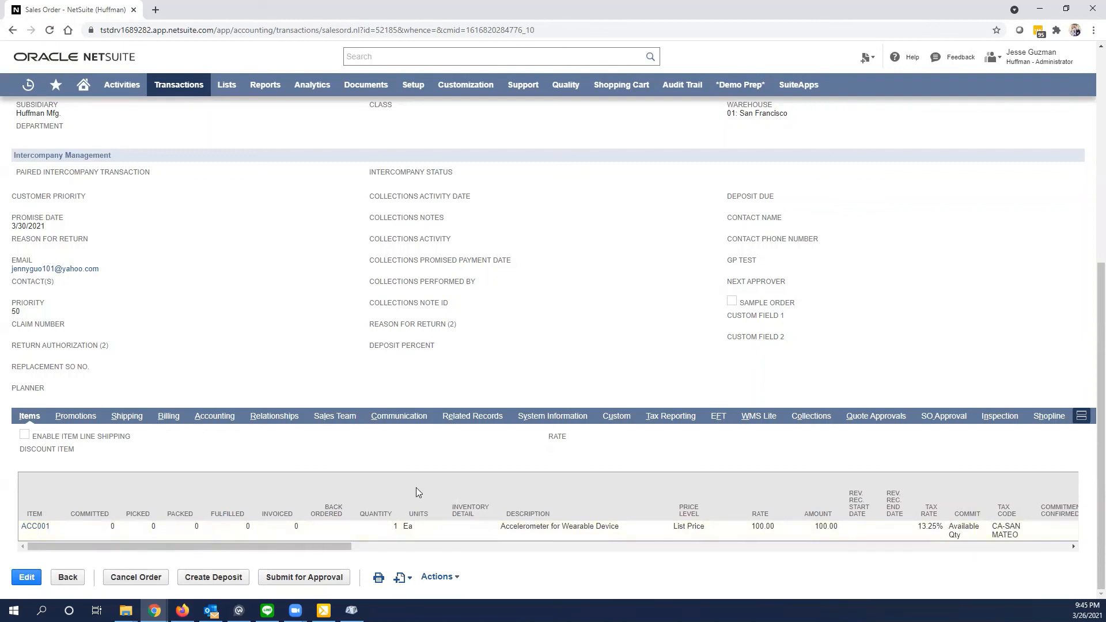
{"action": "scroll", "coordinate": [415, 495], "scroll_direction": "up", "scroll_amount": 7}
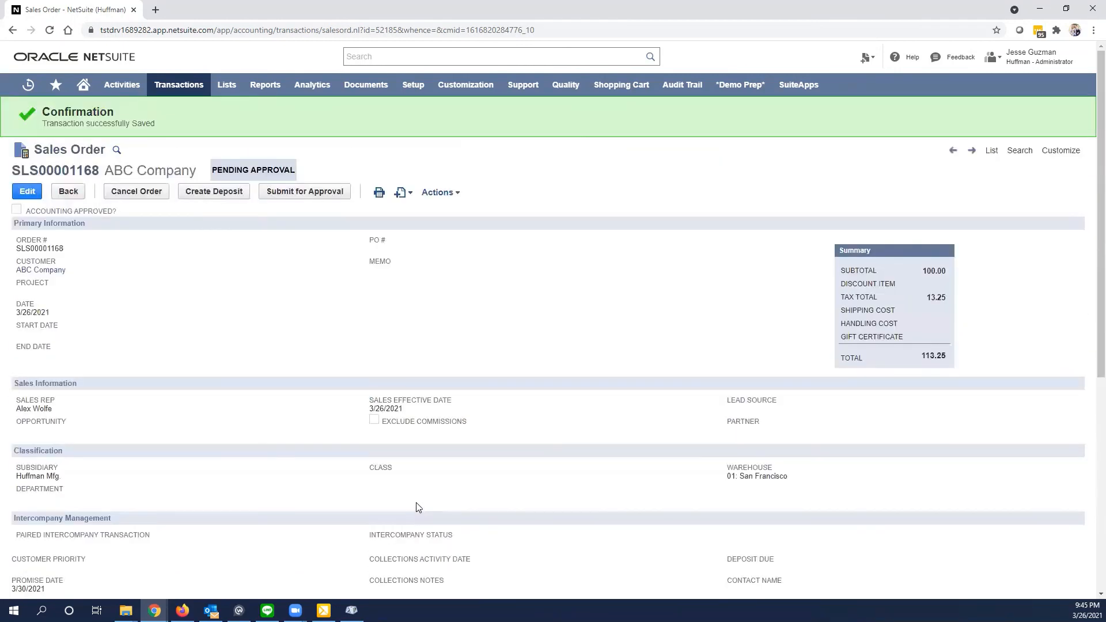